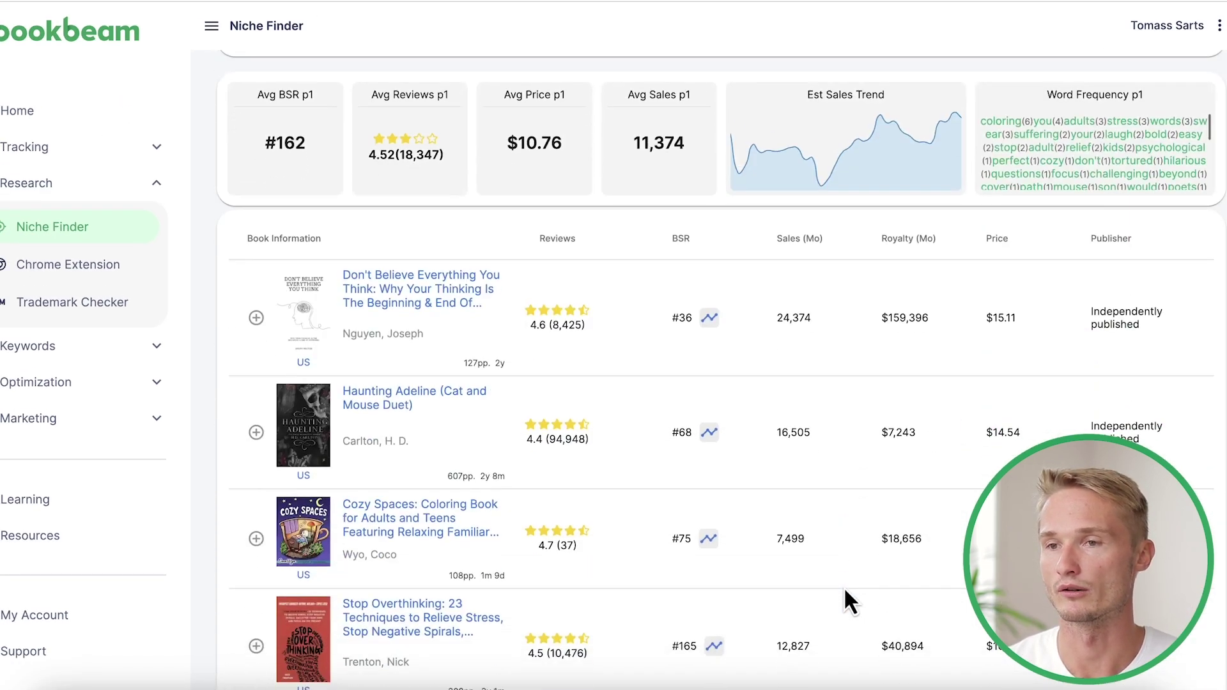
Look through the first page of self-published bestsellers and load the second page of results.
scroll(845, 592, down, 10)
scroll(845, 591, down, 2)
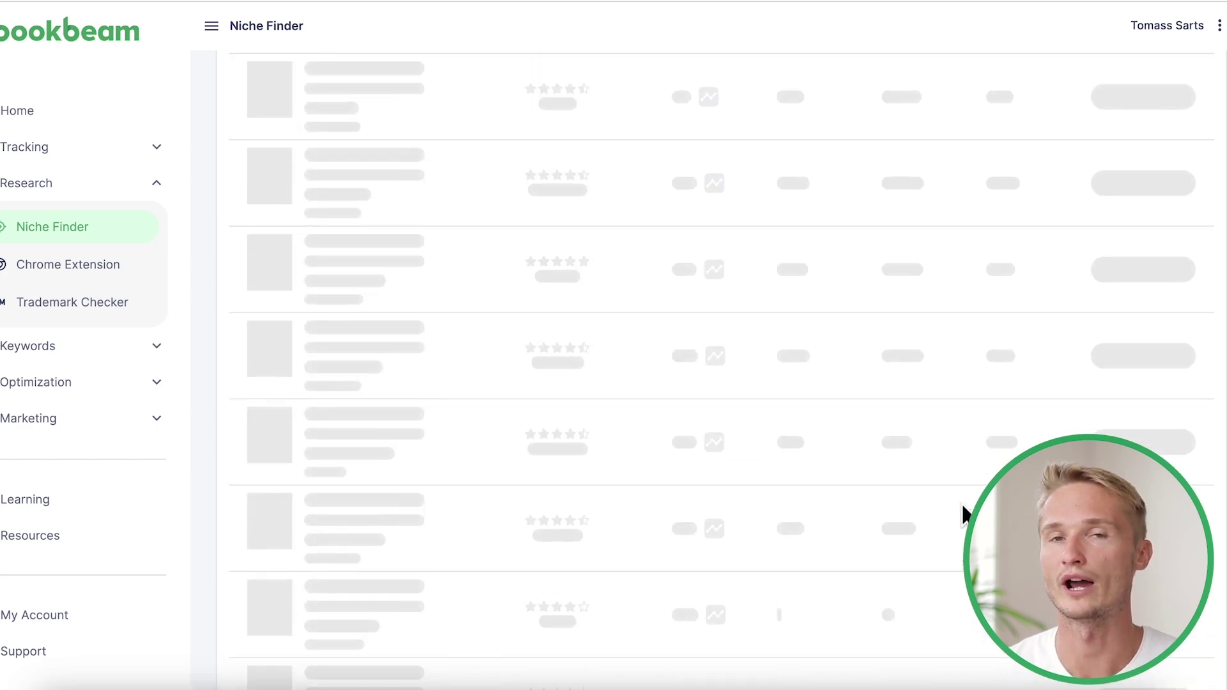
scroll(961, 503, up, 1)
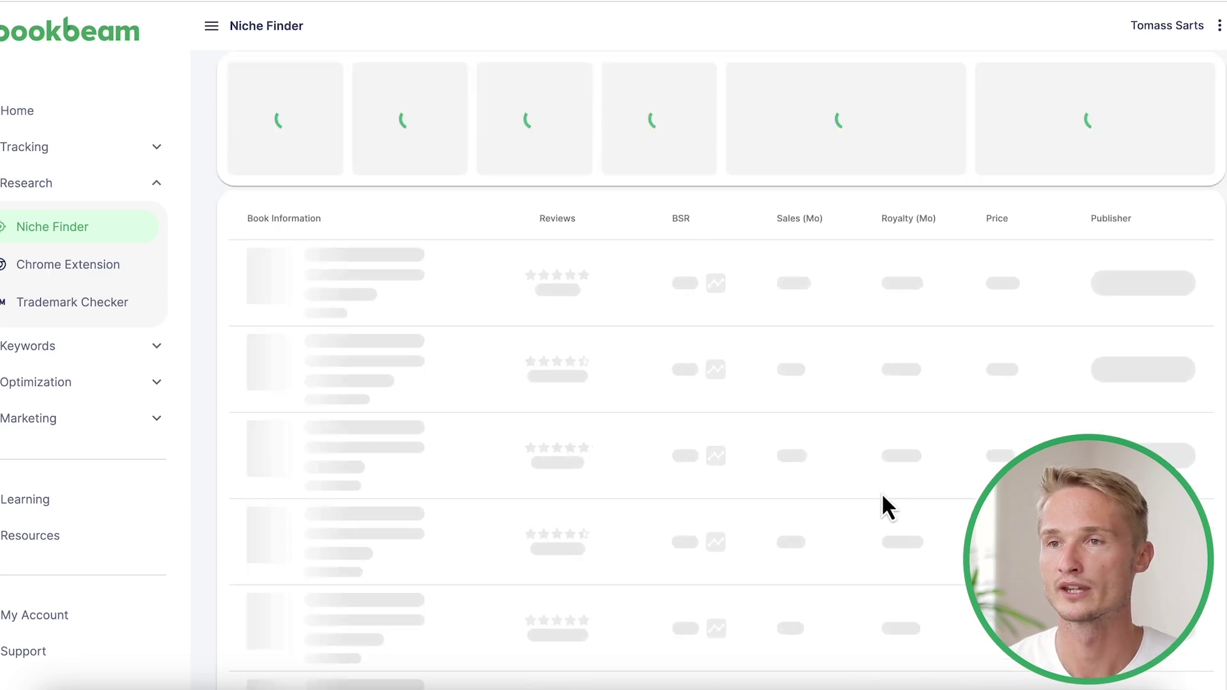
scroll(880, 492, up, 1)
scroll(882, 498, down, 3)
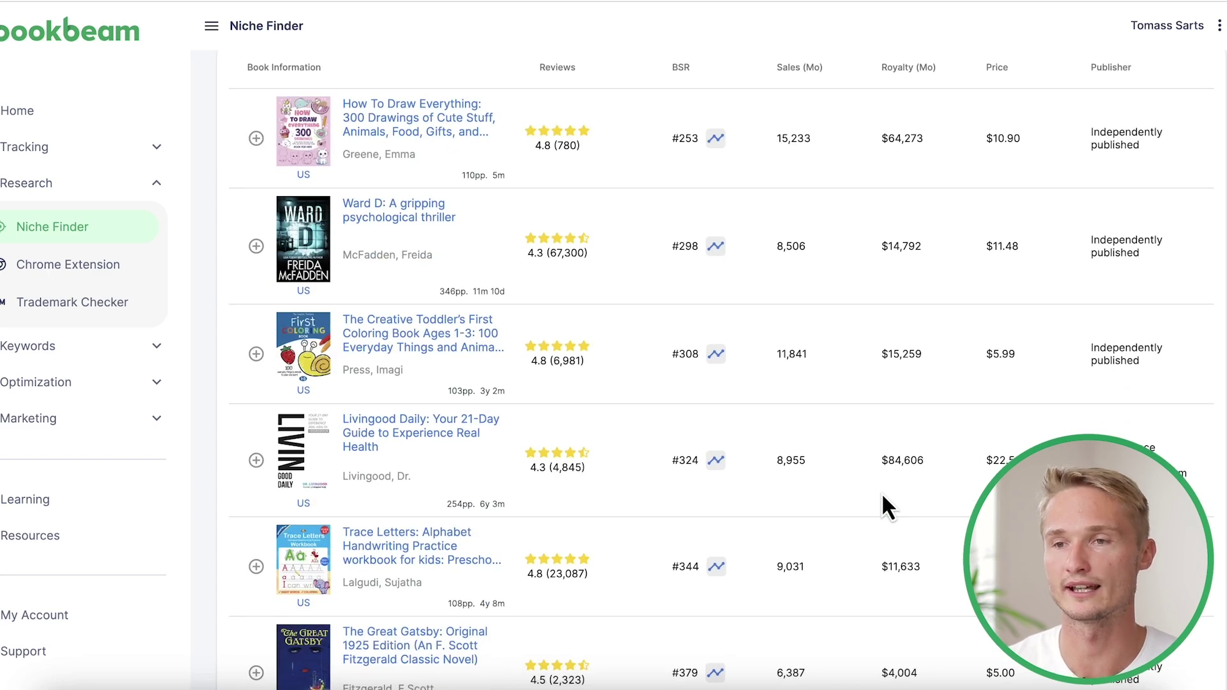
Review the second page of self-published bestsellers and load the third page of results.
scroll(882, 497, down, 4)
scroll(883, 496, down, 3)
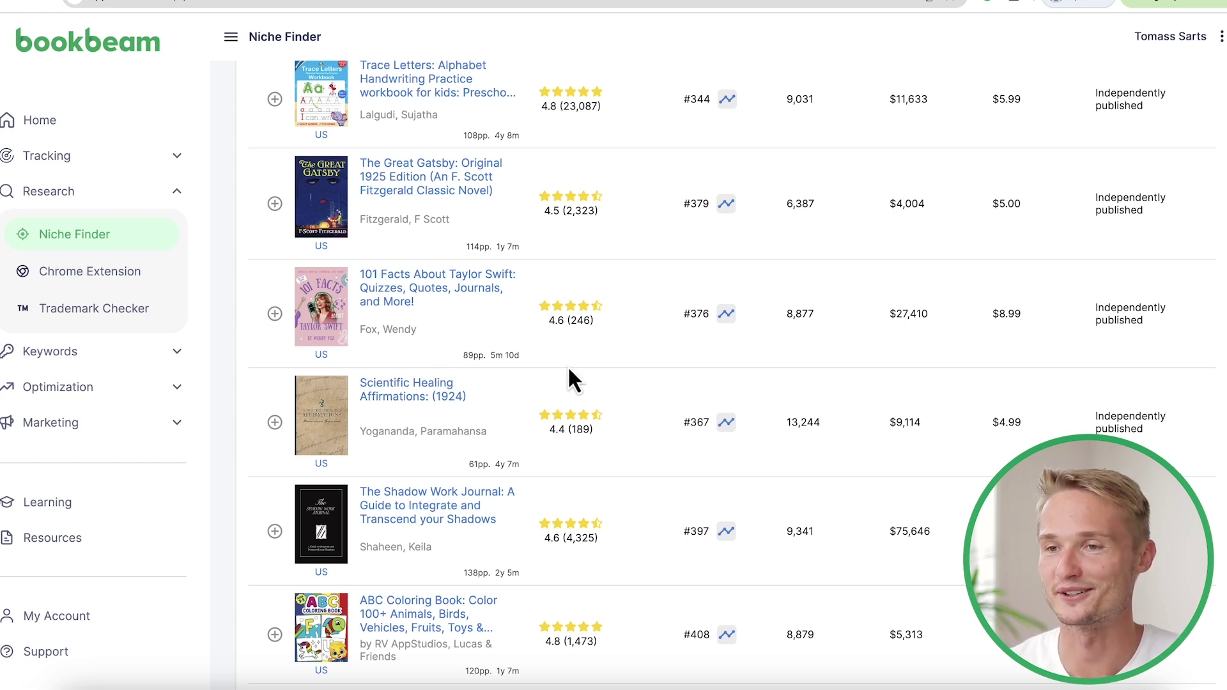
scroll(664, 363, down, 2)
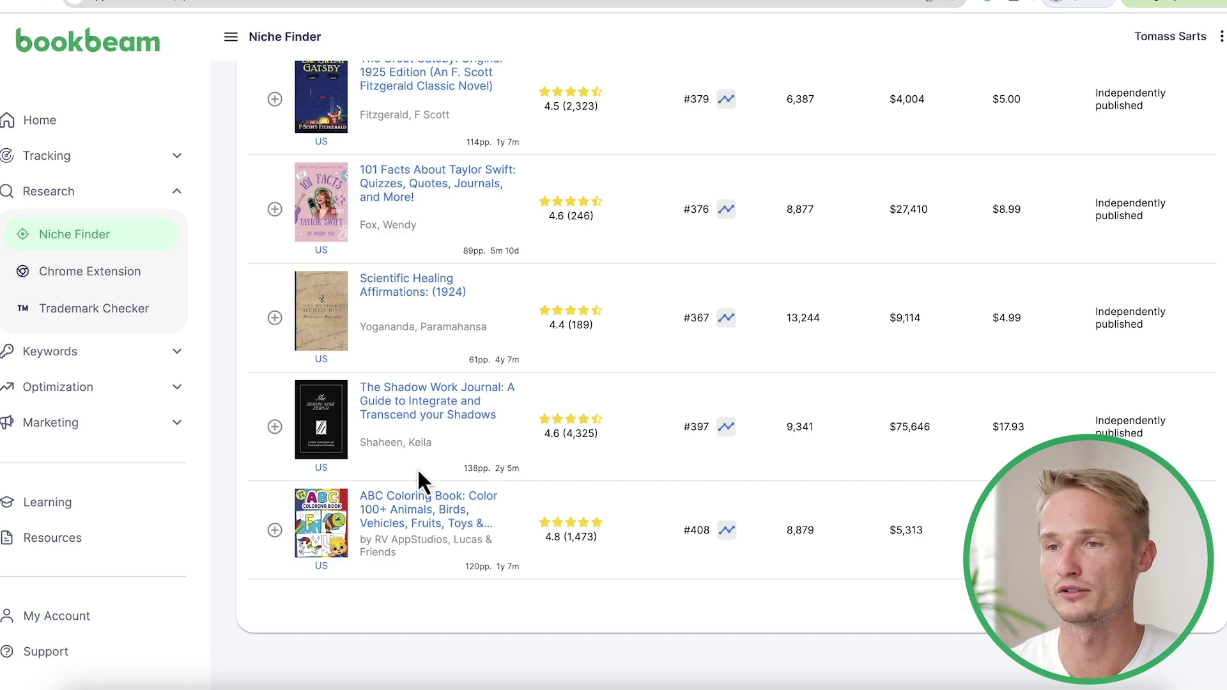
scroll(609, 505, up, 10)
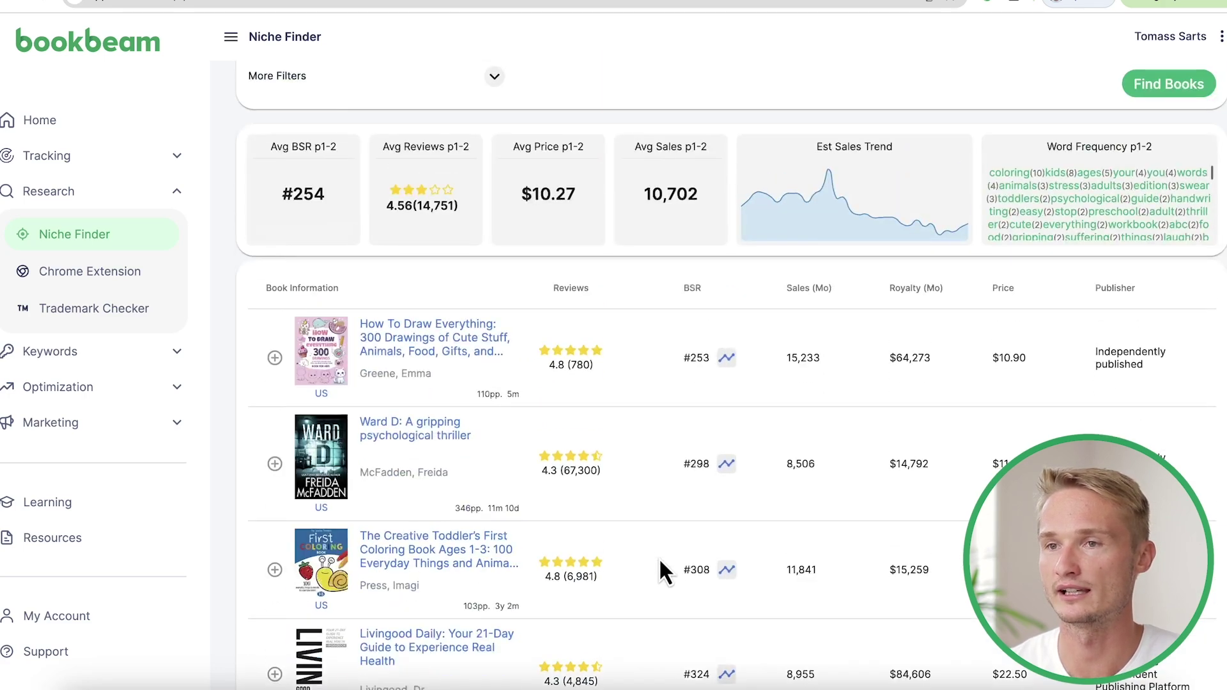
scroll(658, 558, down, 6)
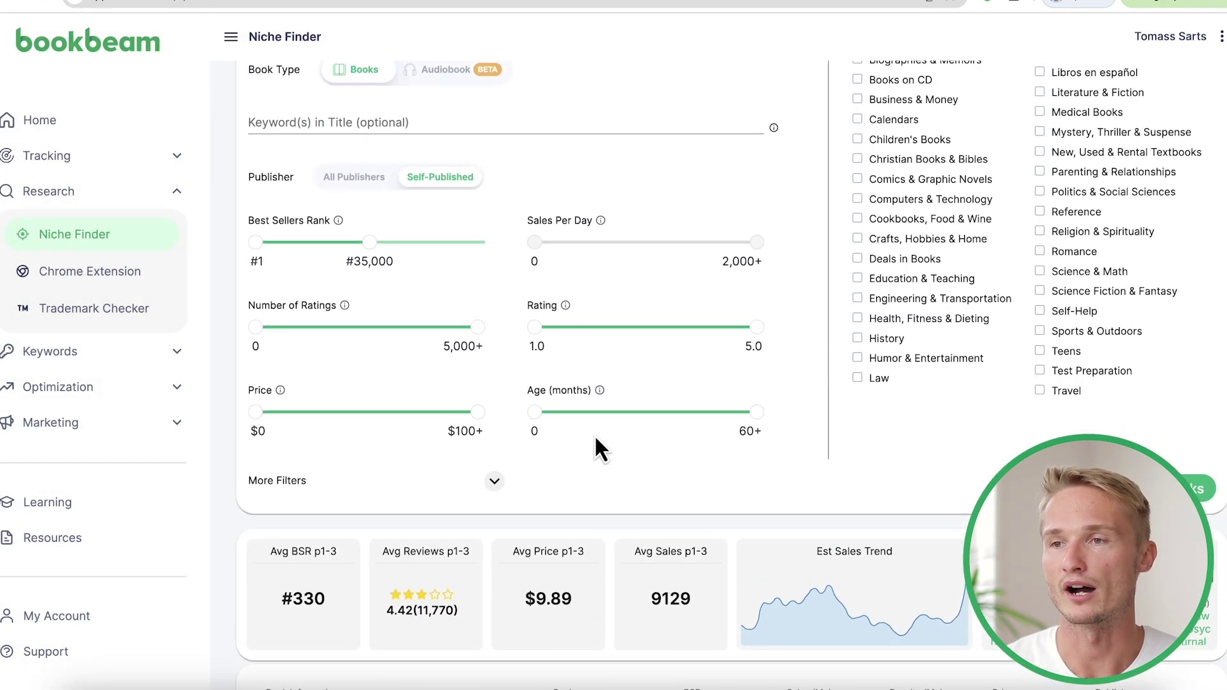
Limit the self-published book search to titles at most 4 months old and find matching books.
scroll(597, 447, up, 2)
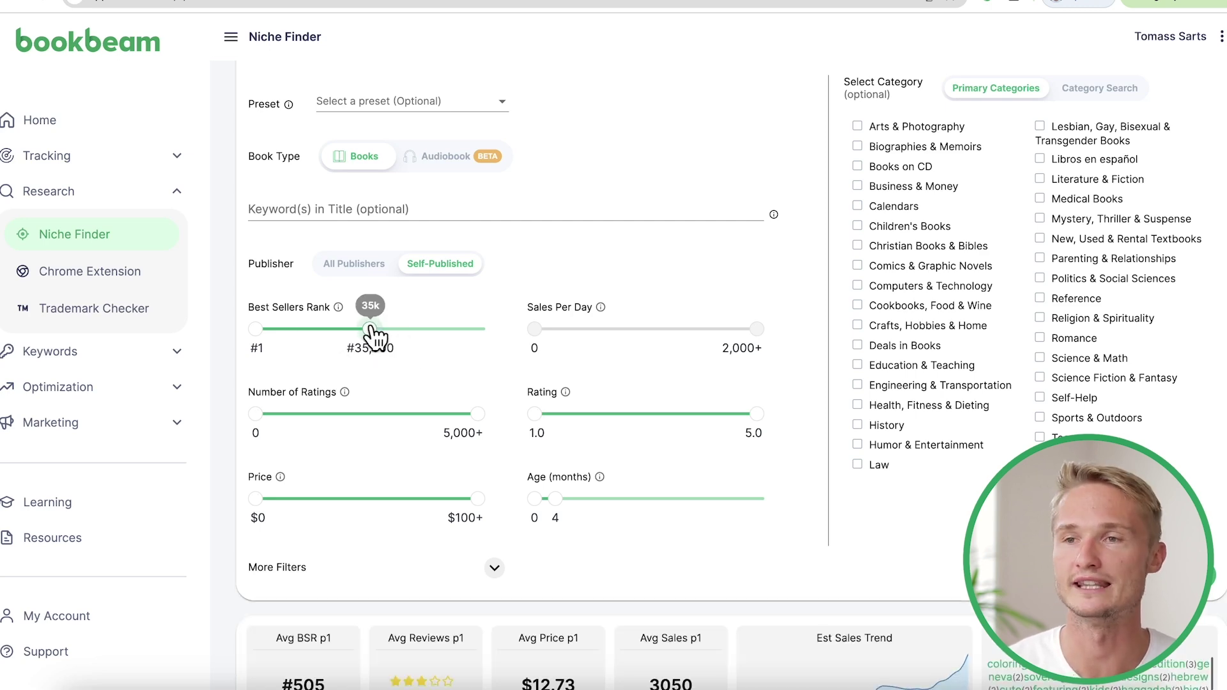
scroll(479, 392, down, 6)
scroll(479, 310, up, 6)
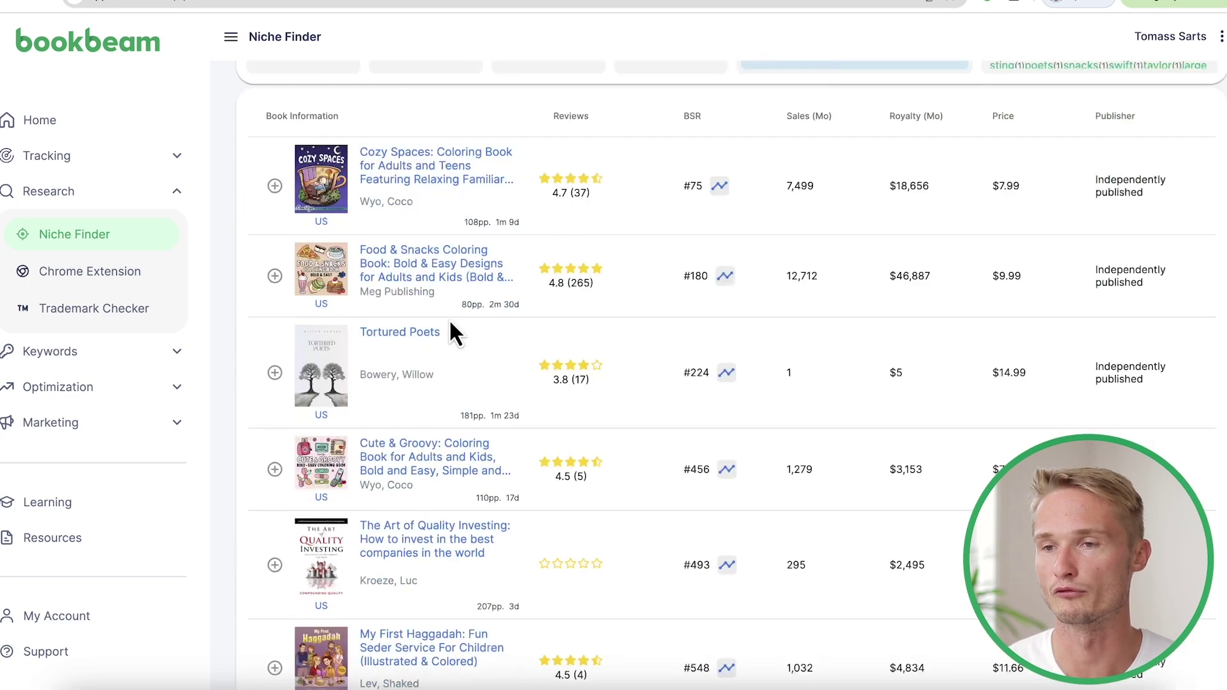
Review the first page of recently published books and load the second page of results.
scroll(398, 329, down, 3)
scroll(514, 366, up, 2)
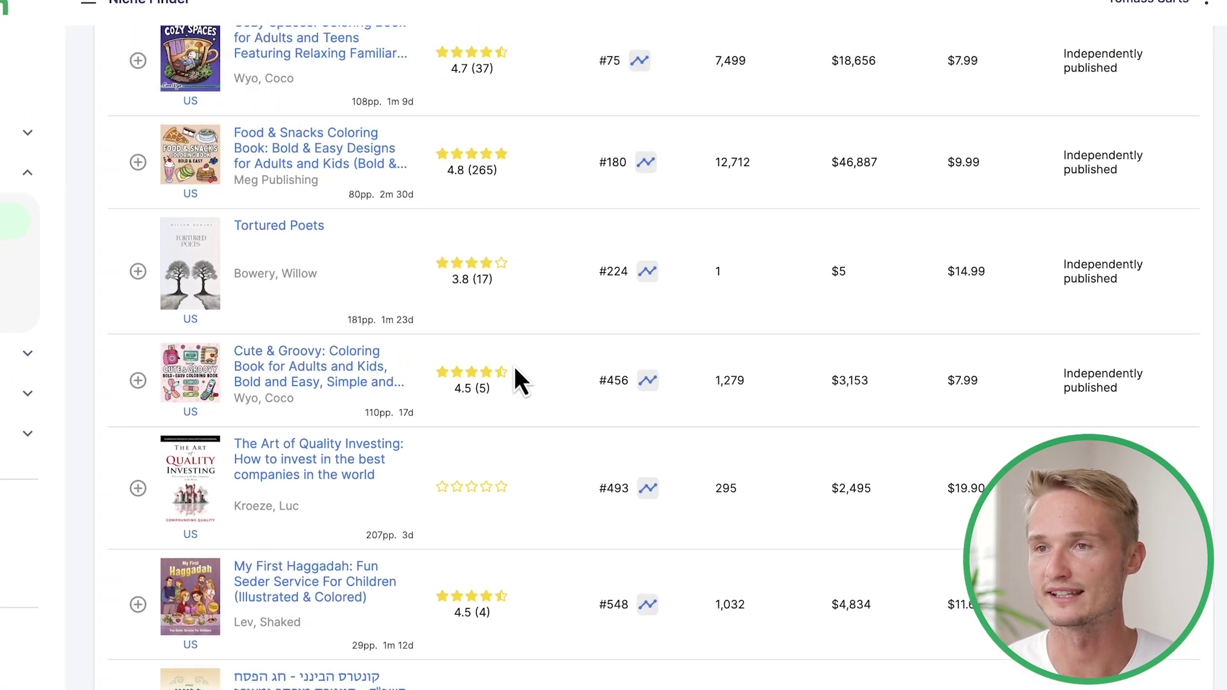
scroll(514, 366, down, 7)
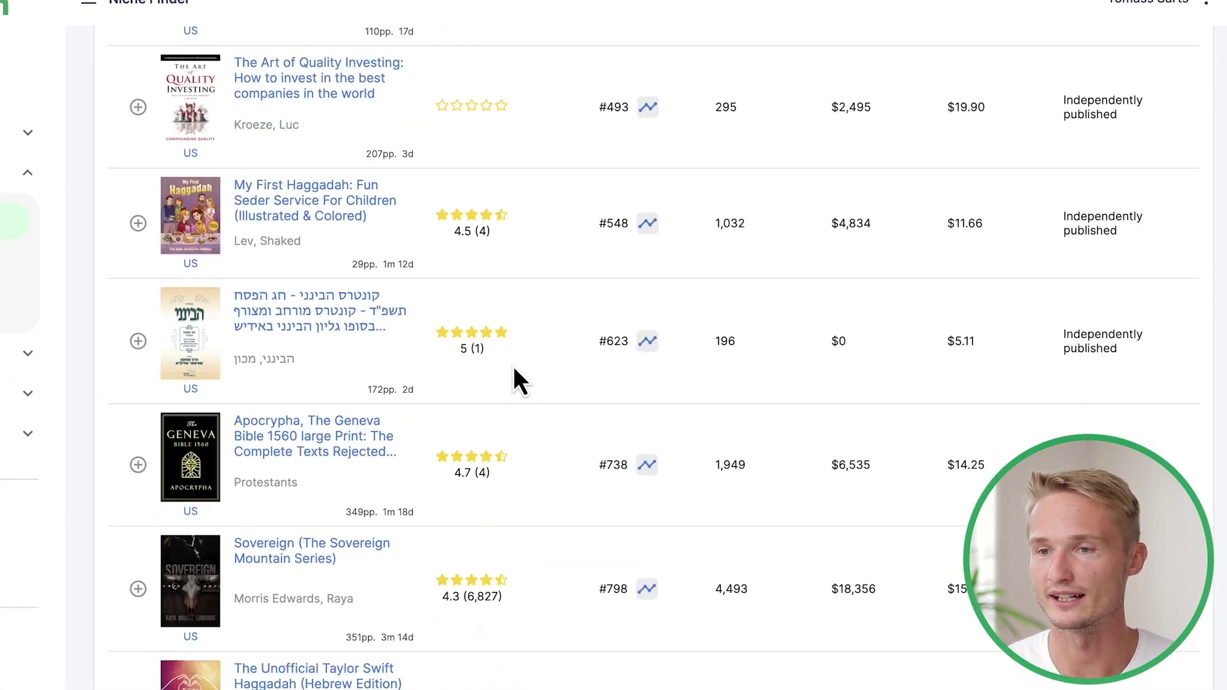
scroll(514, 377, down, 3)
click(1171, 675)
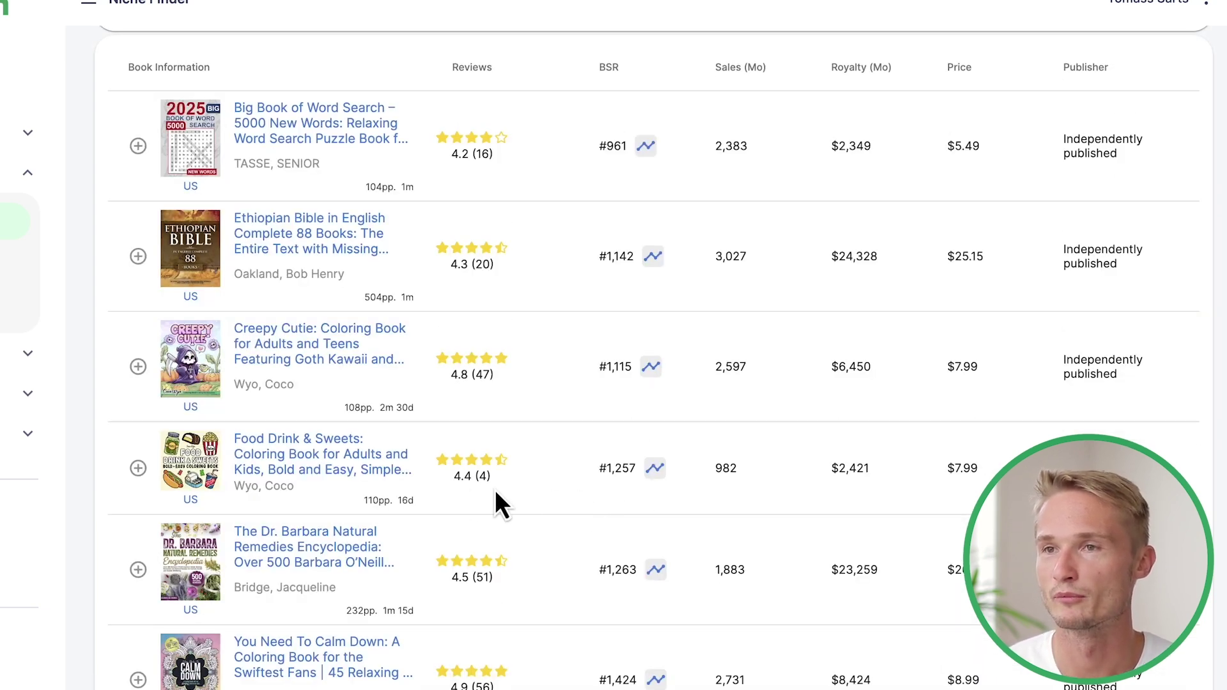
Look through the second page of recent self-published books and load the third page.
scroll(204, 243, down, 3)
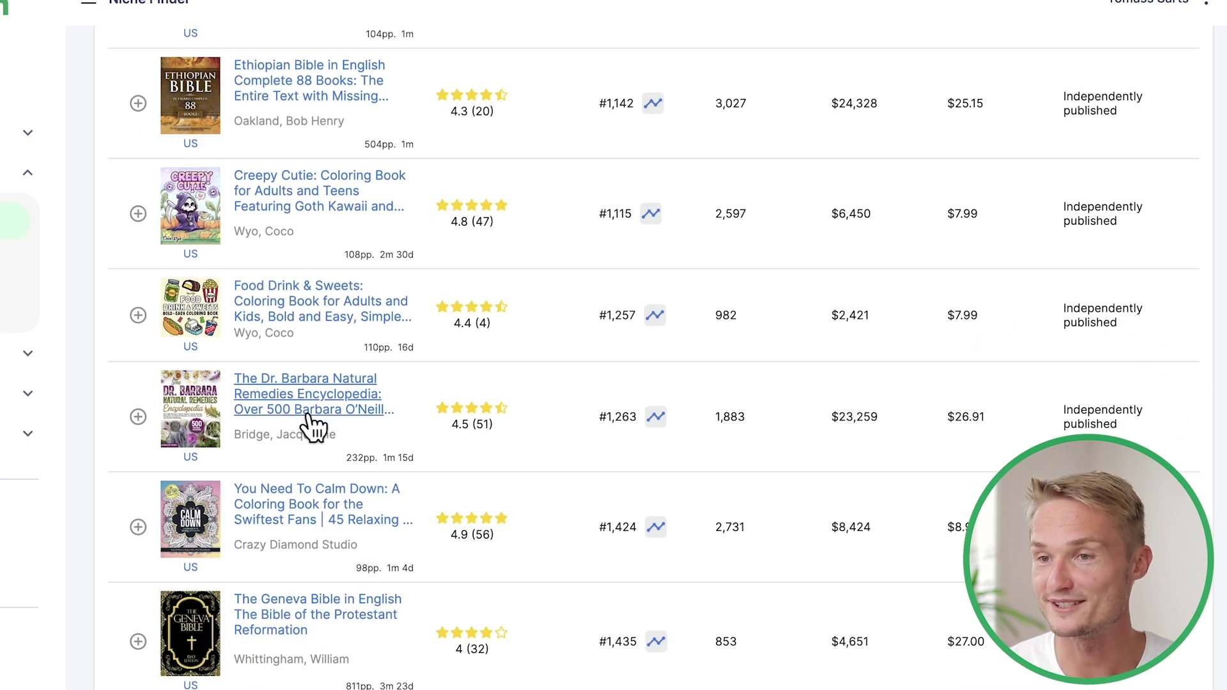
scroll(309, 423, down, 2)
scroll(308, 420, down, 2)
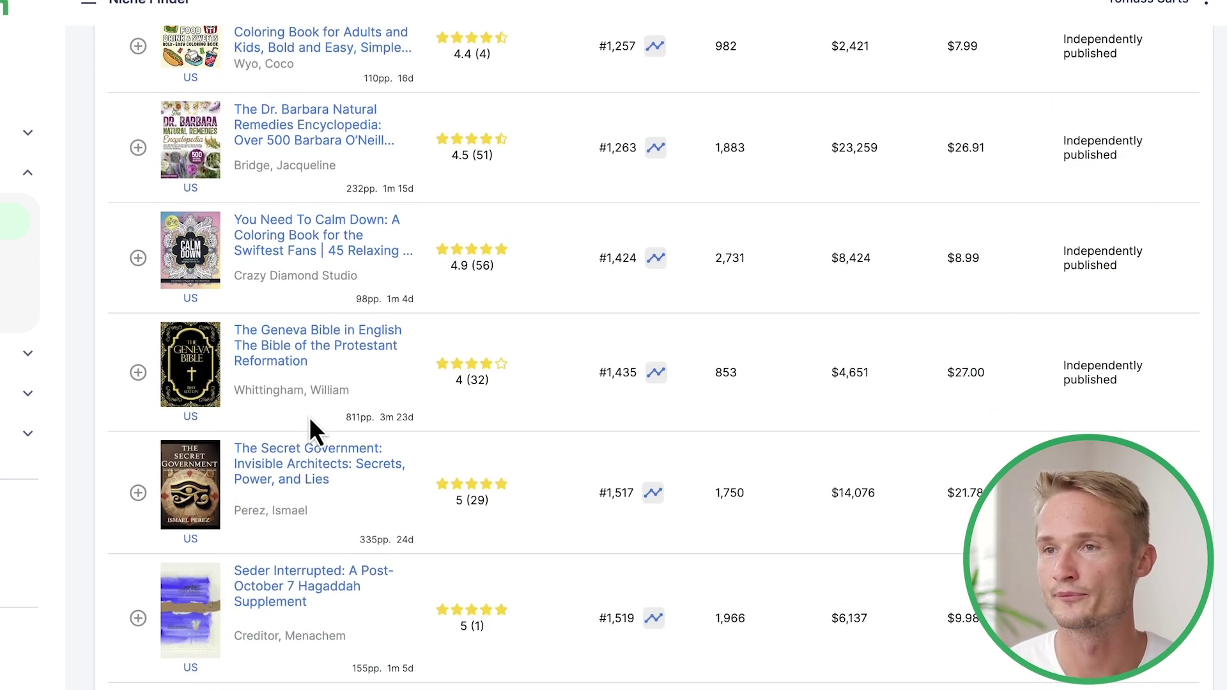
scroll(402, 303, down, 3)
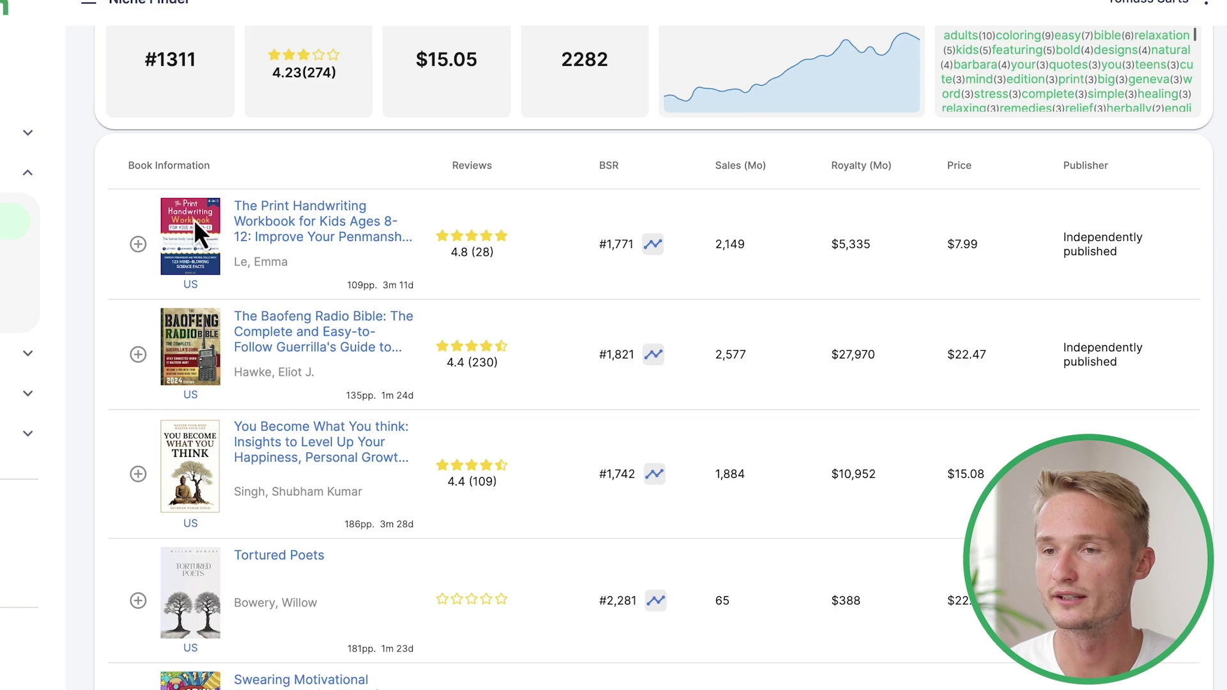
Examine the titles, sales and royalties on the third page of recent self-published books.
scroll(366, 465, down, 6)
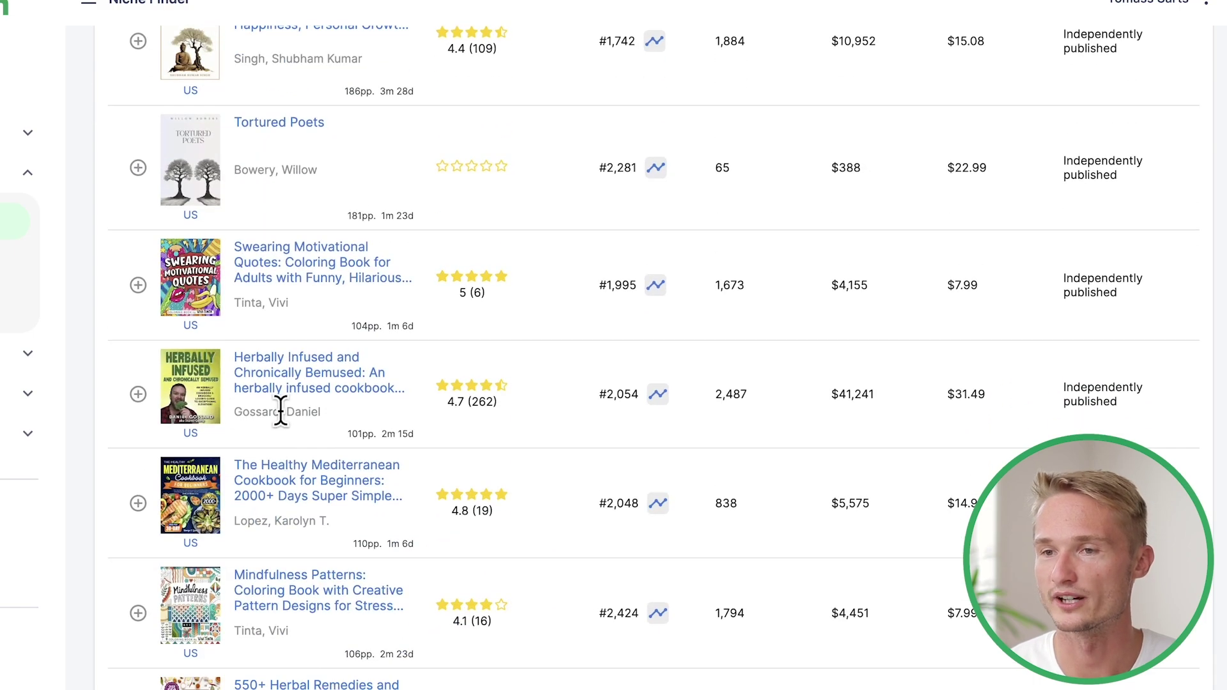
scroll(259, 521, down, 1)
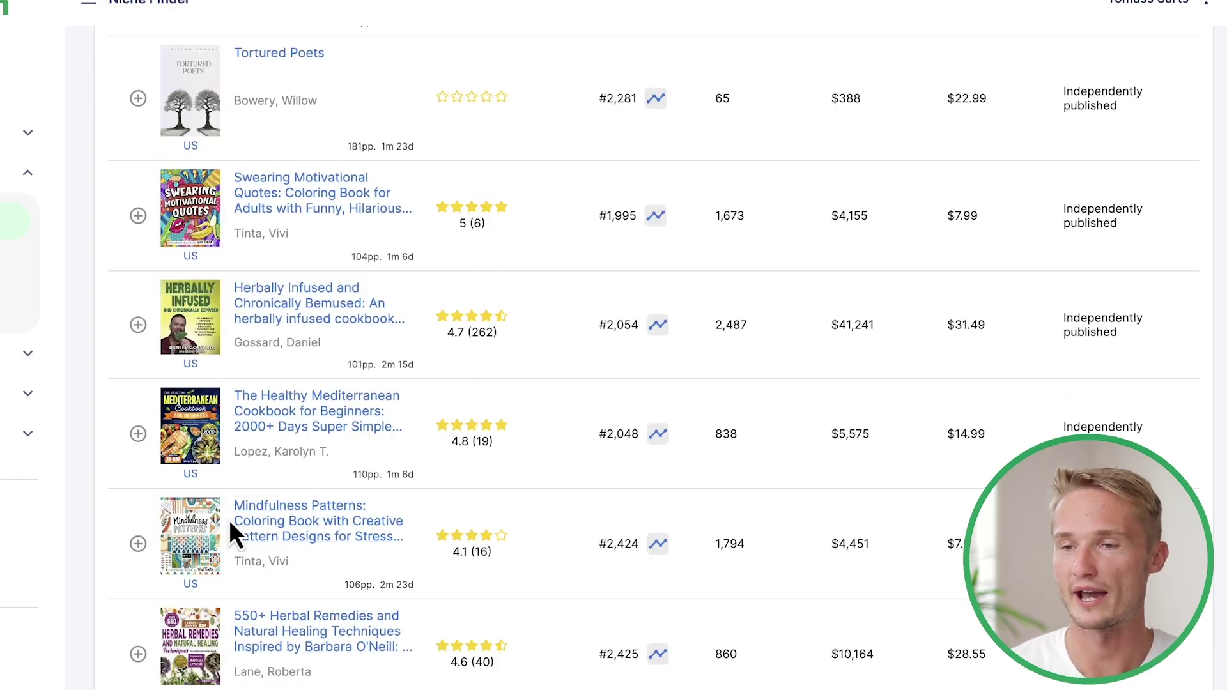
scroll(243, 538, down, 2)
Set the maximum rating to 3.5, widen the age range to 60+ months and find matching books.
scroll(209, 566, up, 10)
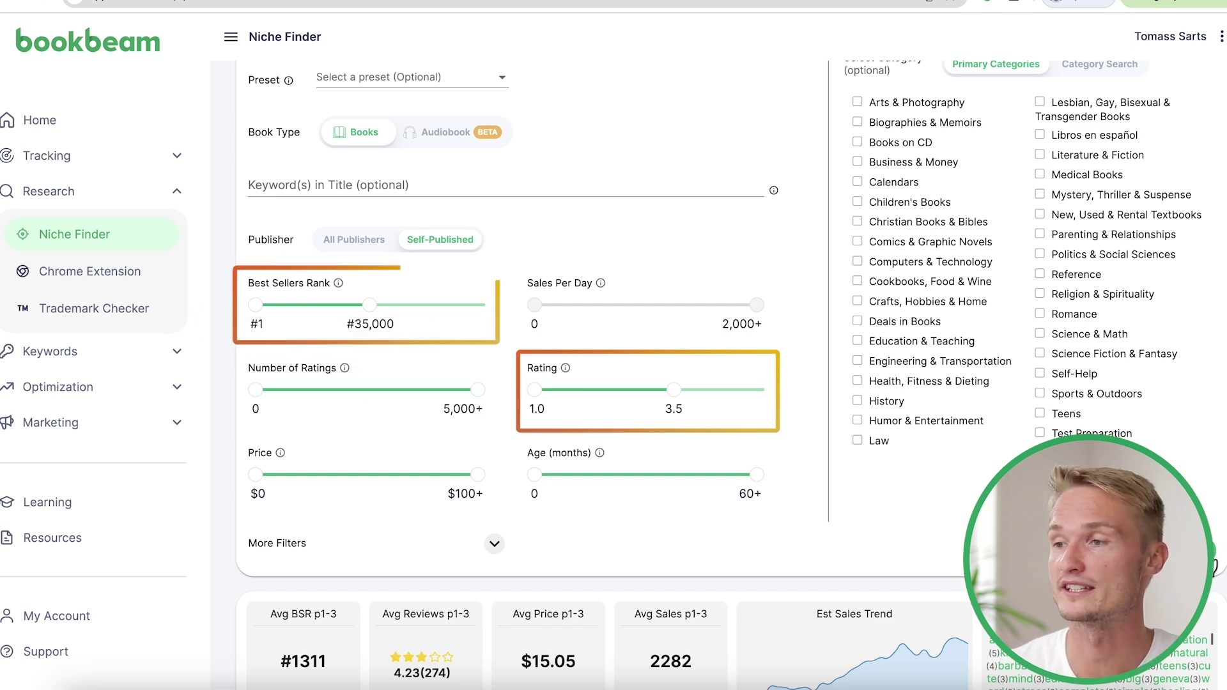
scroll(912, 539, up, 2)
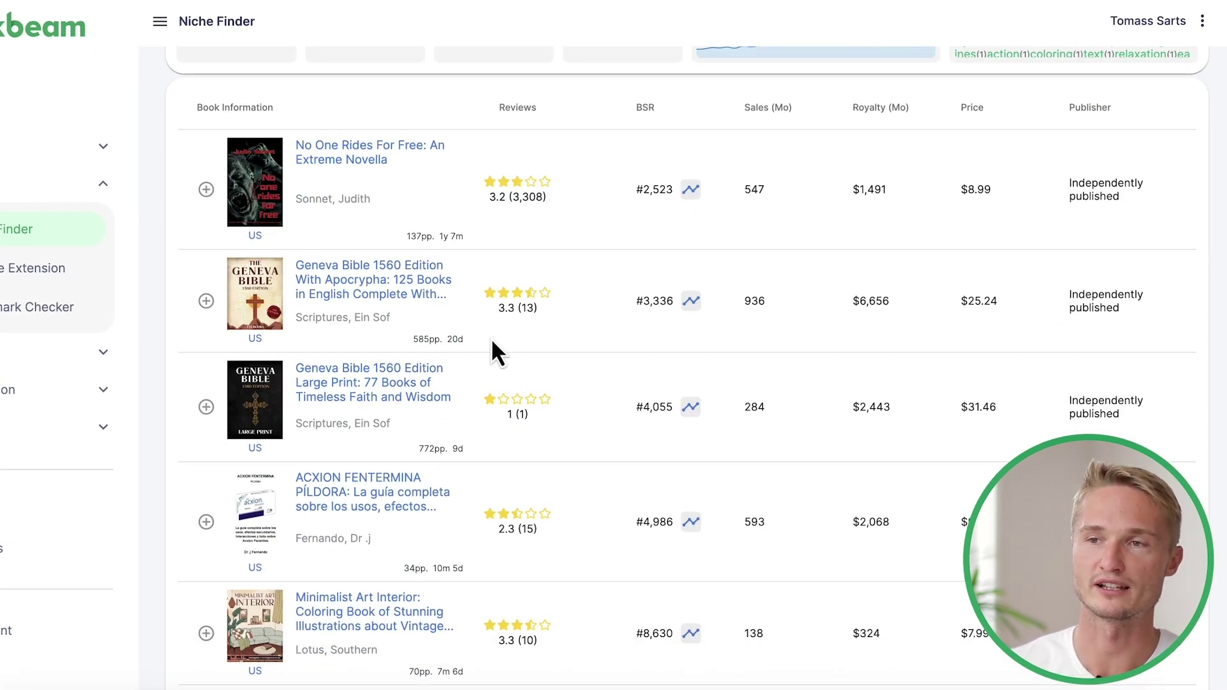
Examine the low-rated books' ratings, sales ranks and royalties, and load the second page of results.
scroll(480, 348, down, 2)
scroll(487, 319, down, 1)
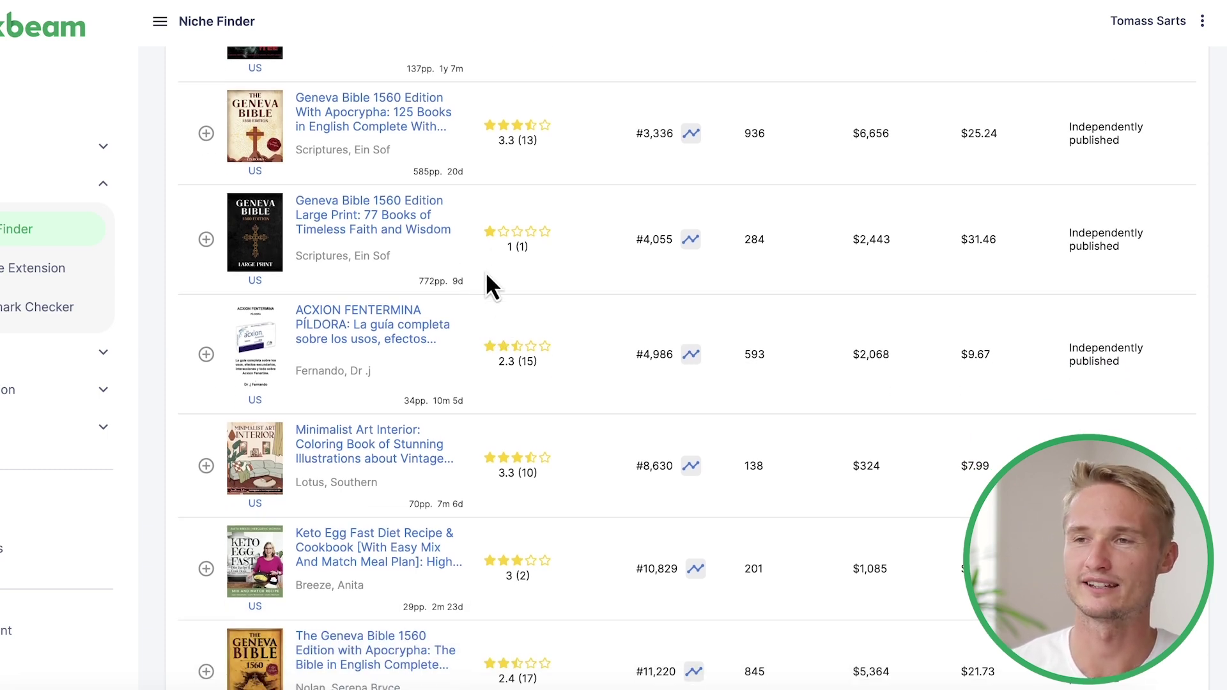
scroll(486, 271, down, 2)
scroll(494, 287, down, 2)
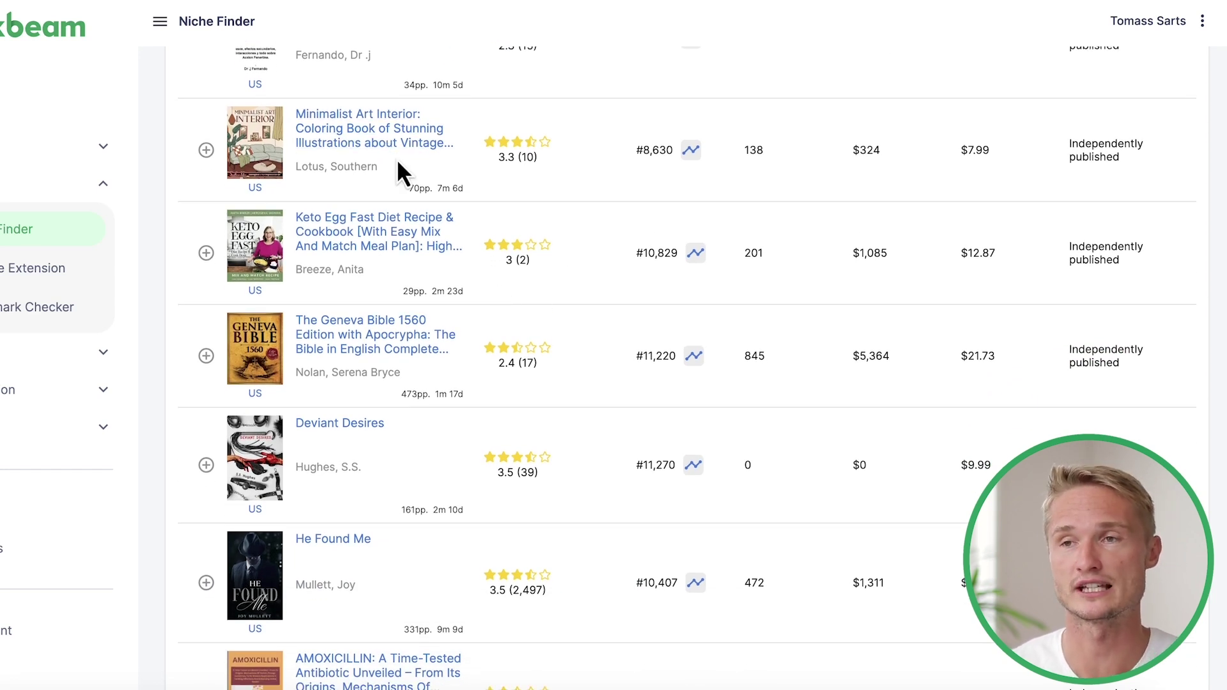
scroll(399, 170, down, 1)
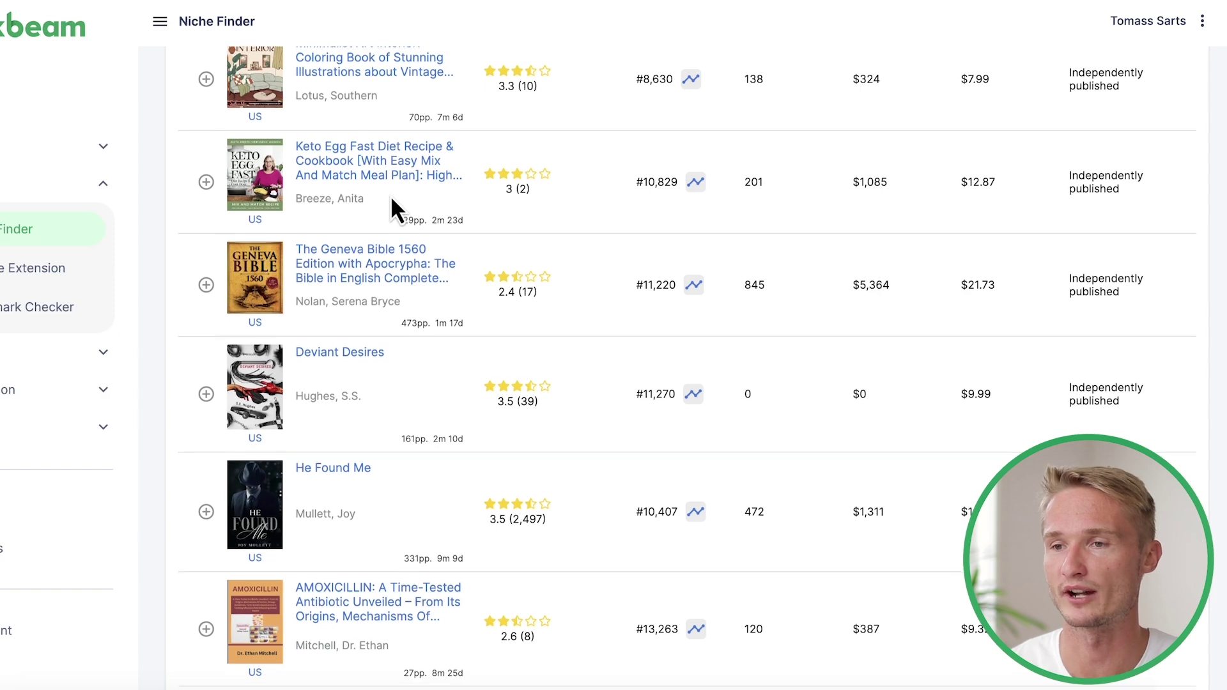
scroll(383, 205, down, 1)
scroll(427, 199, down, 1)
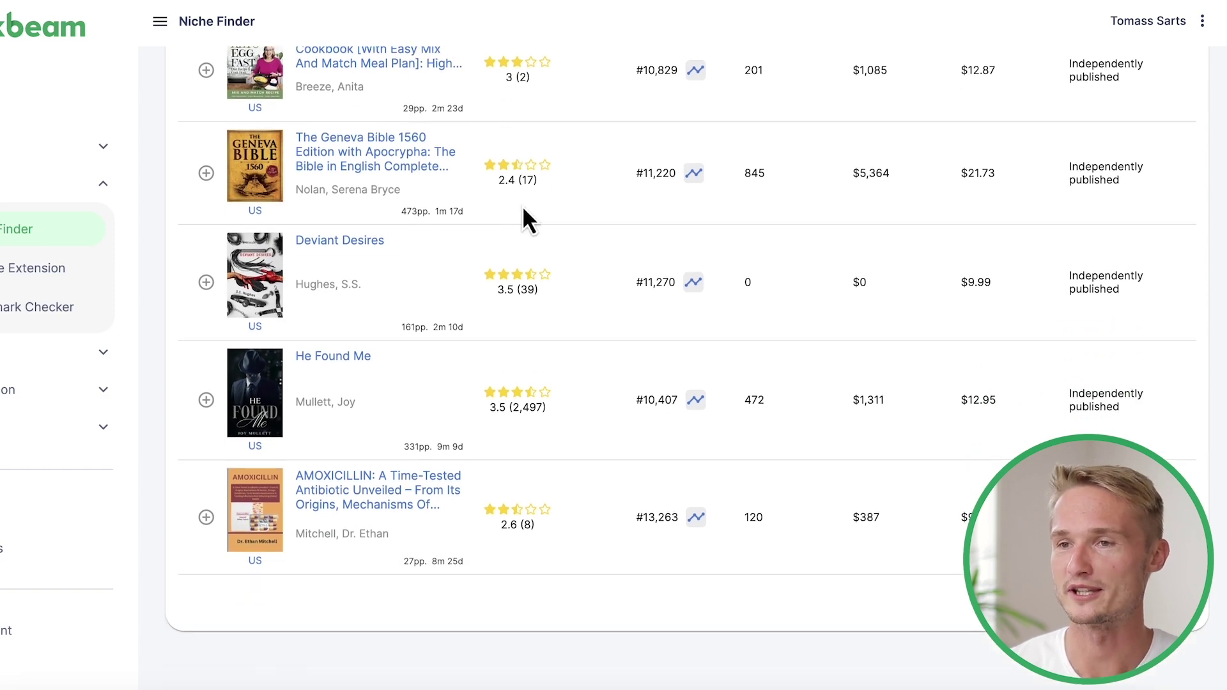
click(1178, 598)
Look through the second page of low-rated self-published books.
scroll(631, 376, up, 9)
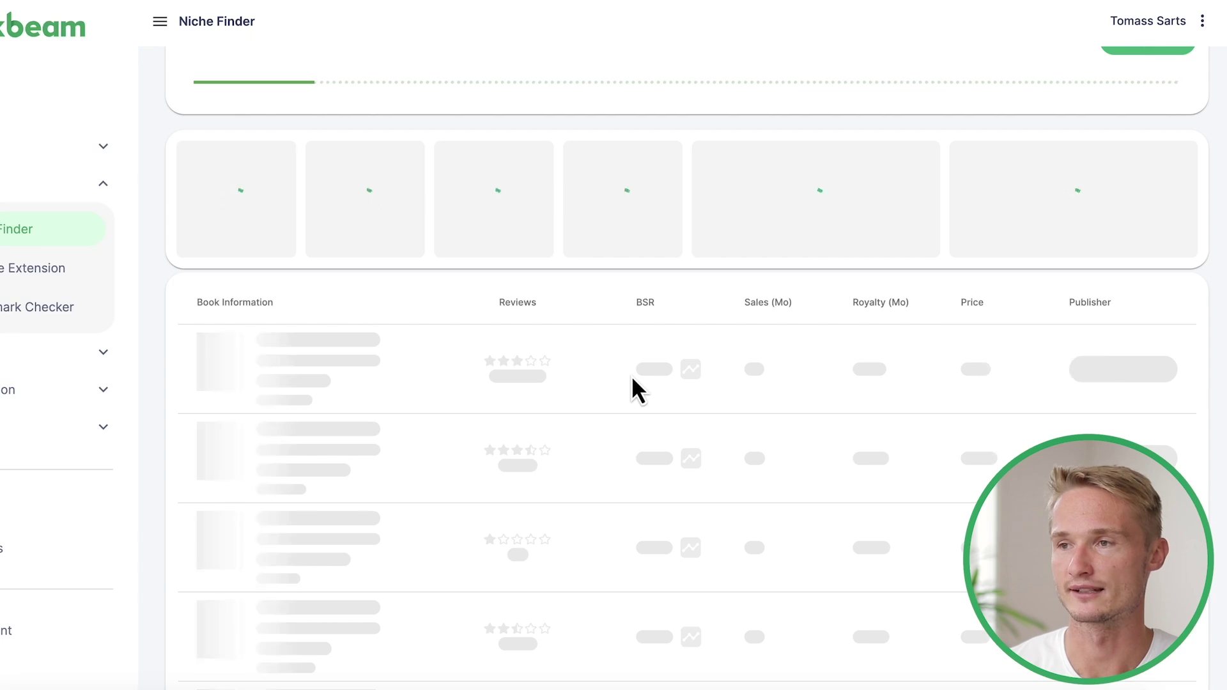
scroll(628, 374, down, 3)
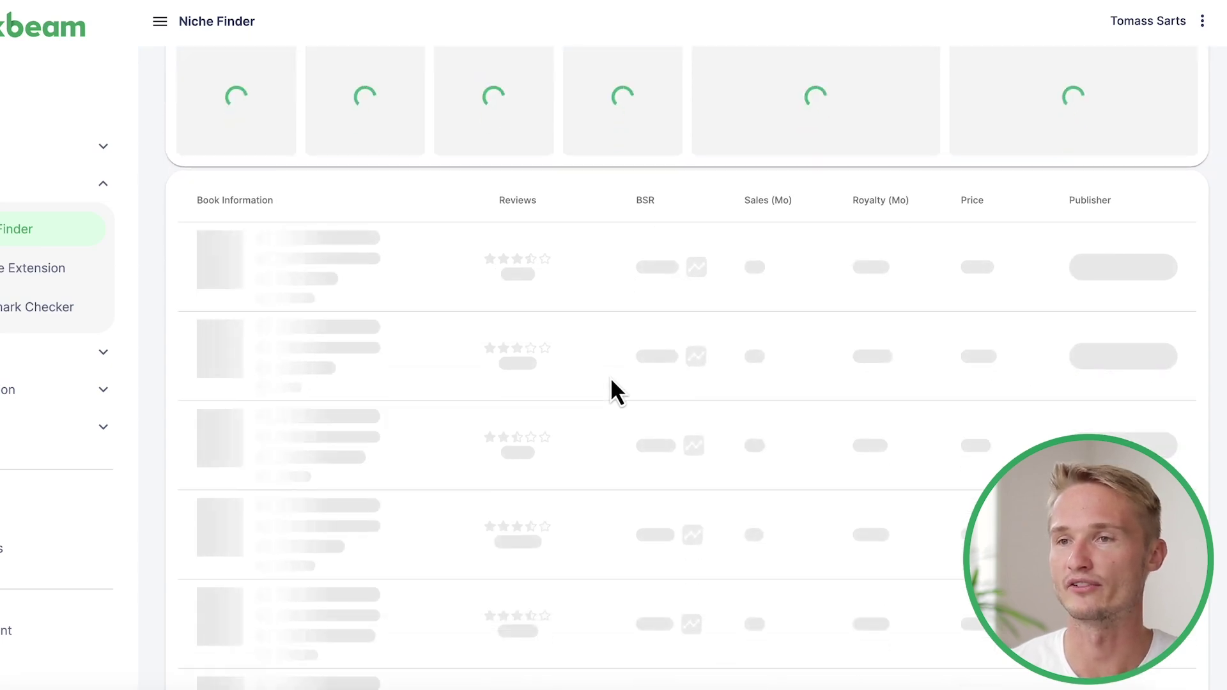
scroll(610, 393, down, 7)
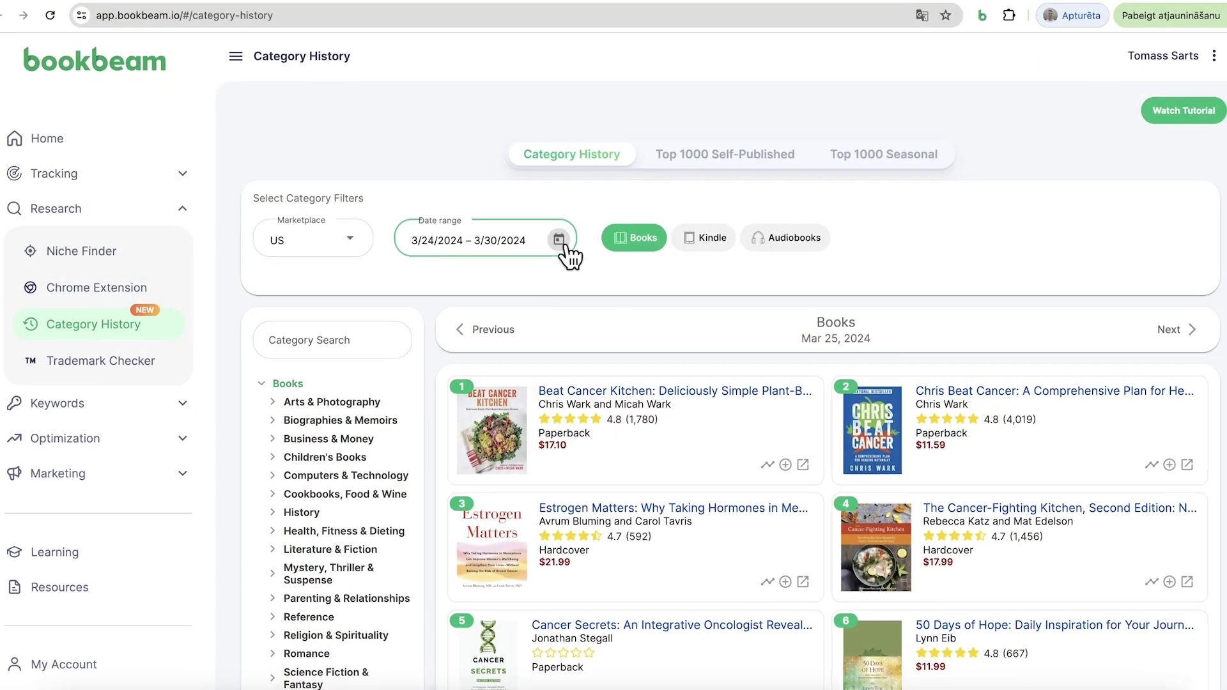
Set the category history date range to 12/17/2023 – 12/23/2023 and review the bestselling books for that week.
click(559, 238)
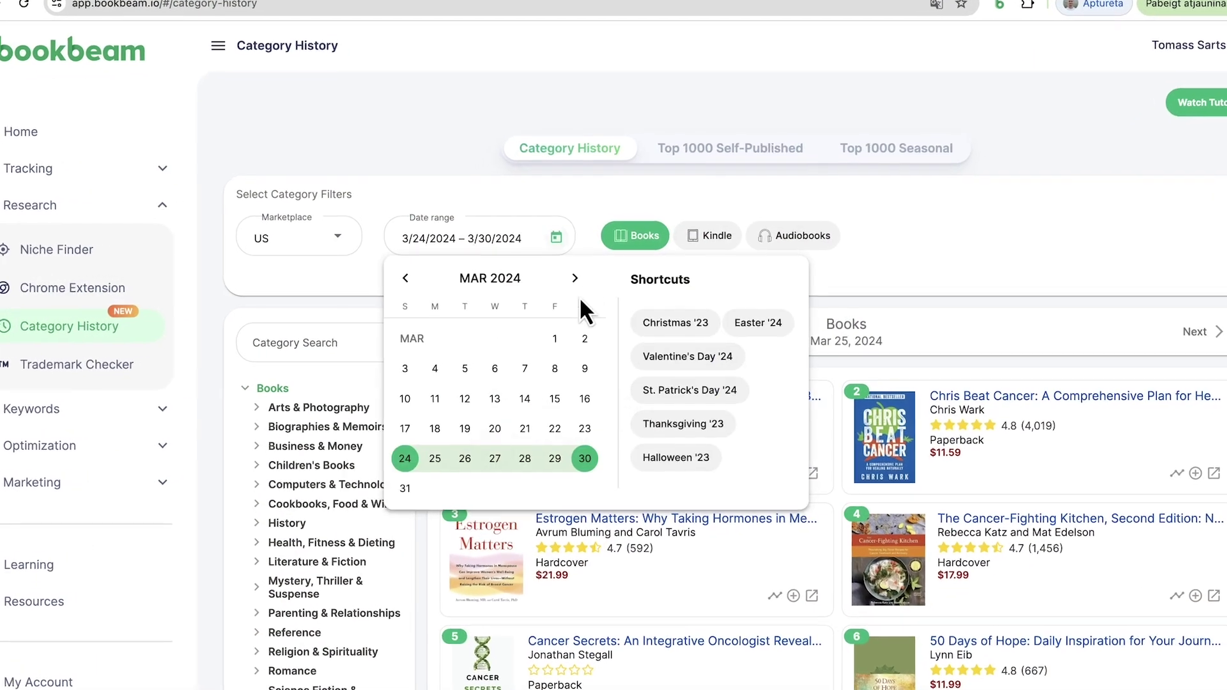
click(405, 278)
click(405, 278)
click(405, 278)
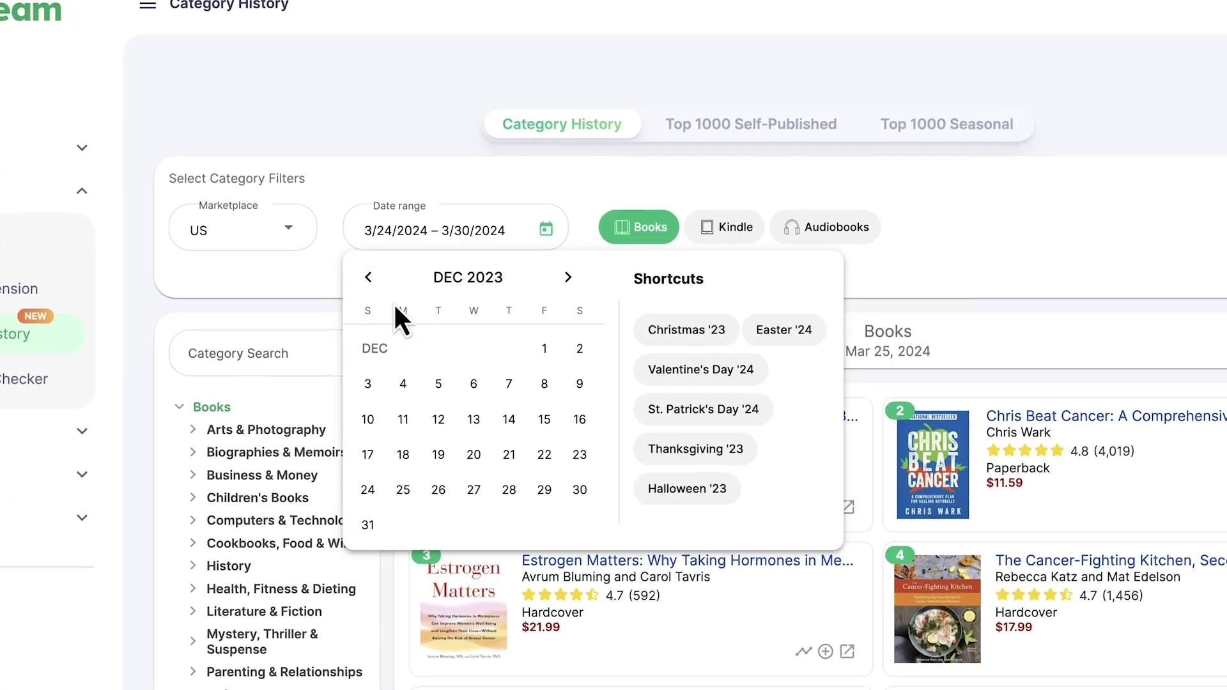
click(474, 454)
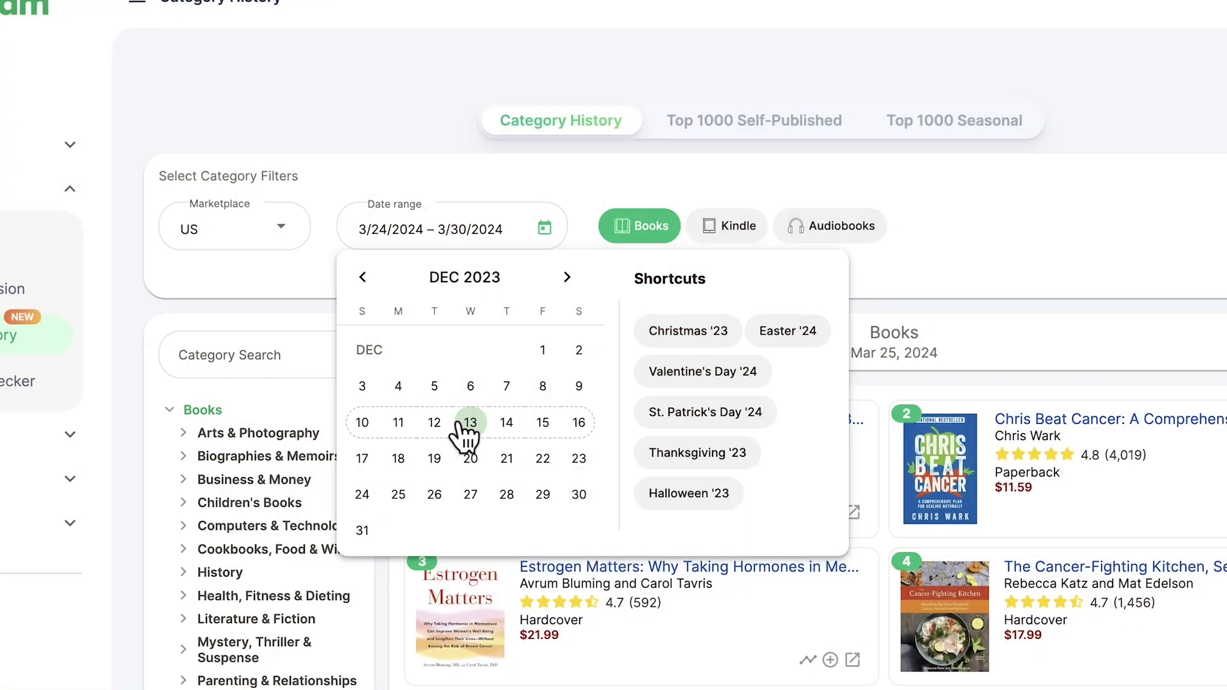
click(465, 465)
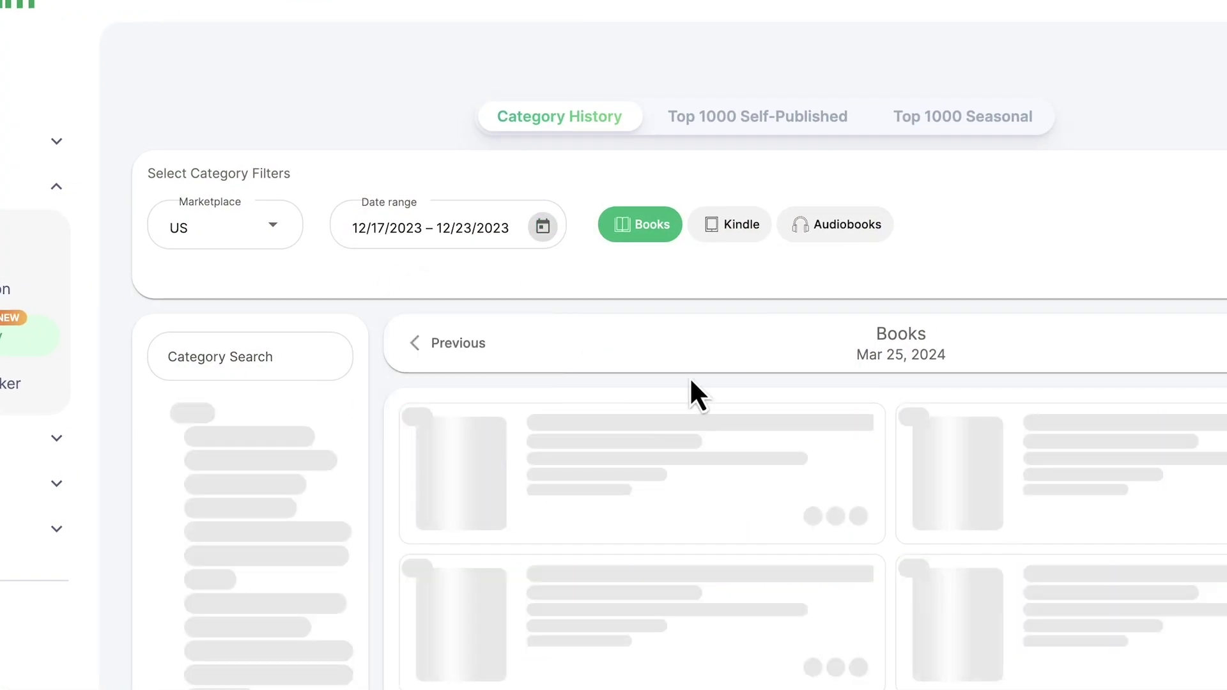
scroll(671, 365, down, 10)
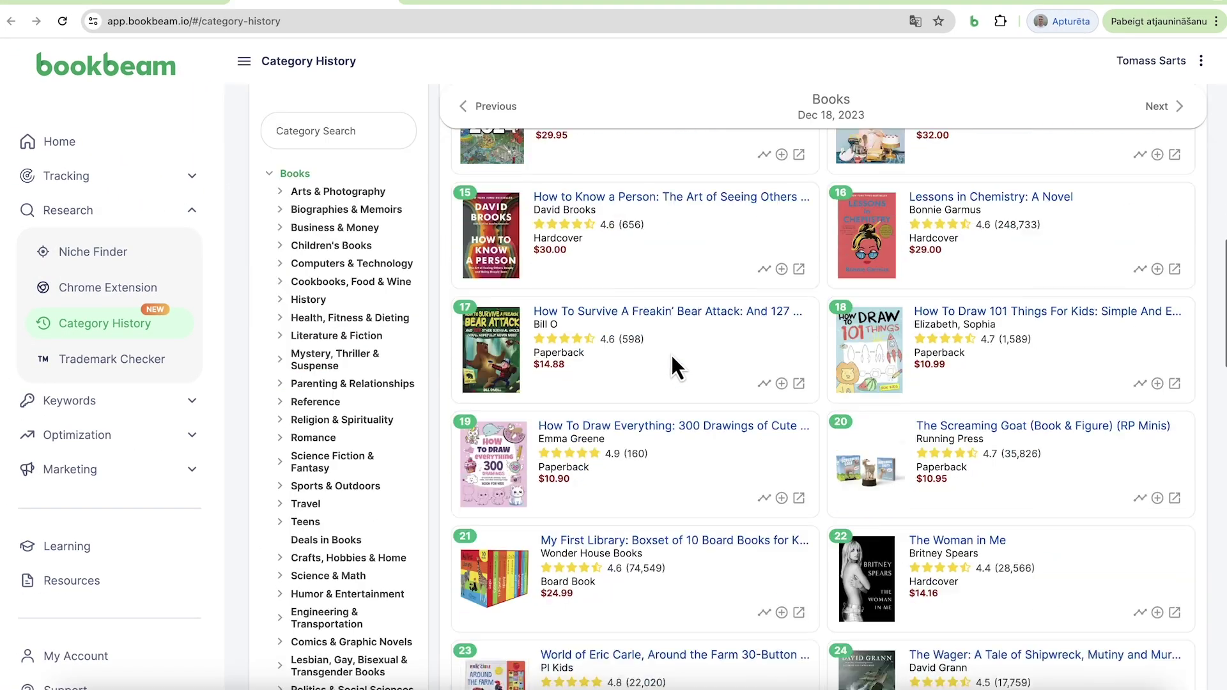
scroll(673, 359, down, 9)
Set the Top 1000 Self-Published list's date to 12/20/2023 and review the ranked books.
click(393, 282)
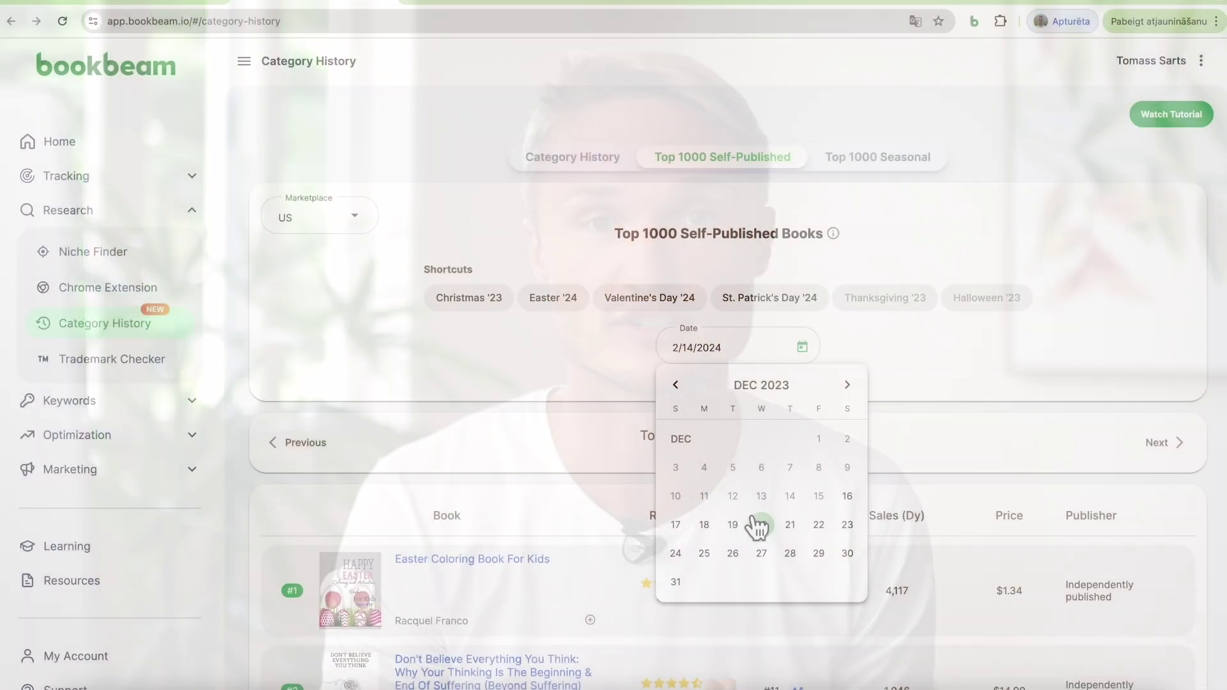
click(757, 524)
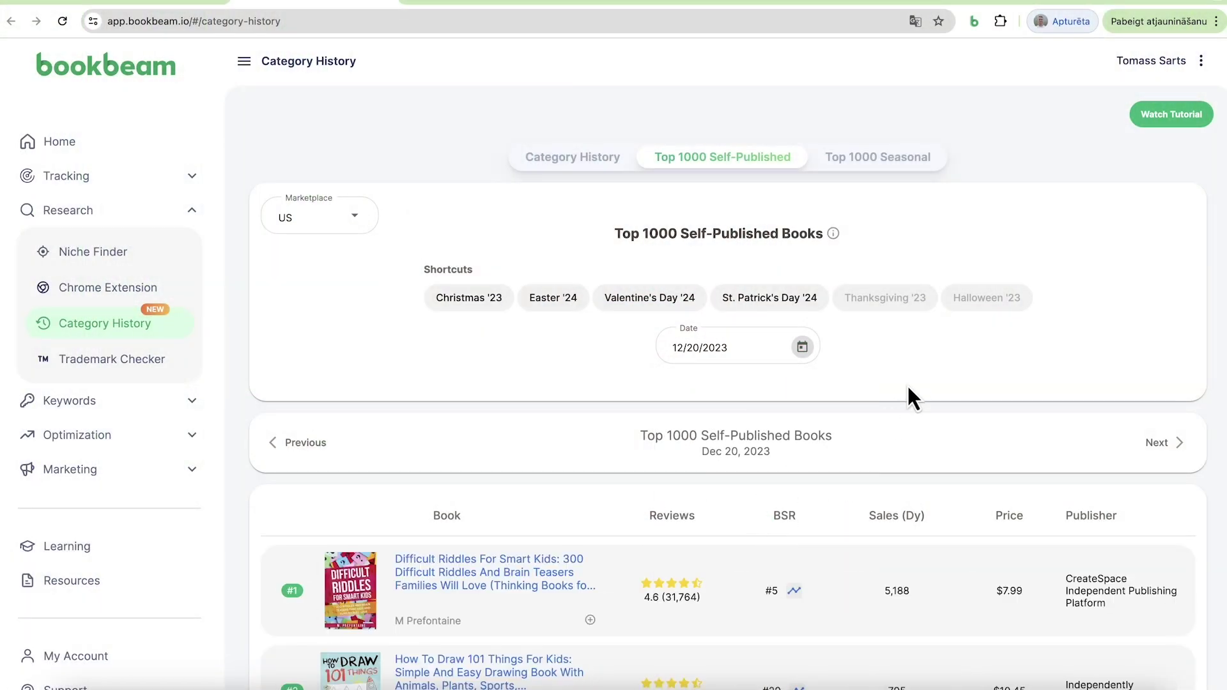
scroll(909, 388, down, 8)
scroll(912, 380, down, 4)
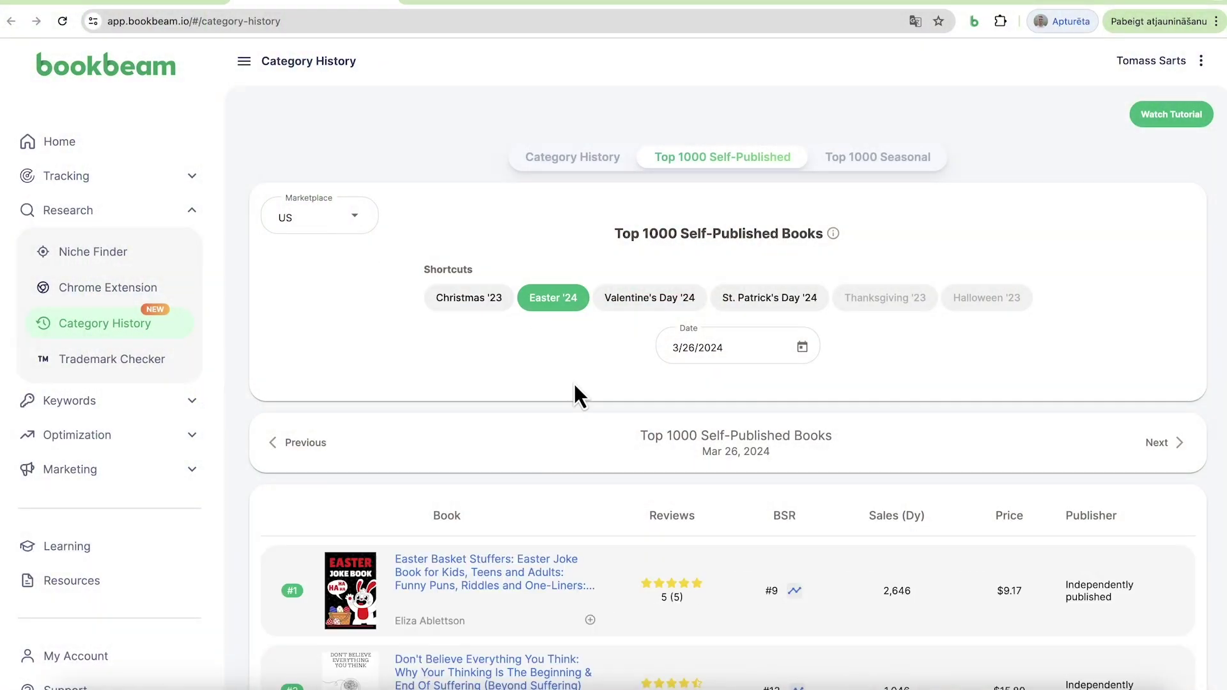
Show the Top 1000 Self-Published list for Easter '24 and look through the ranked books.
scroll(574, 382, down, 4)
scroll(655, 422, down, 5)
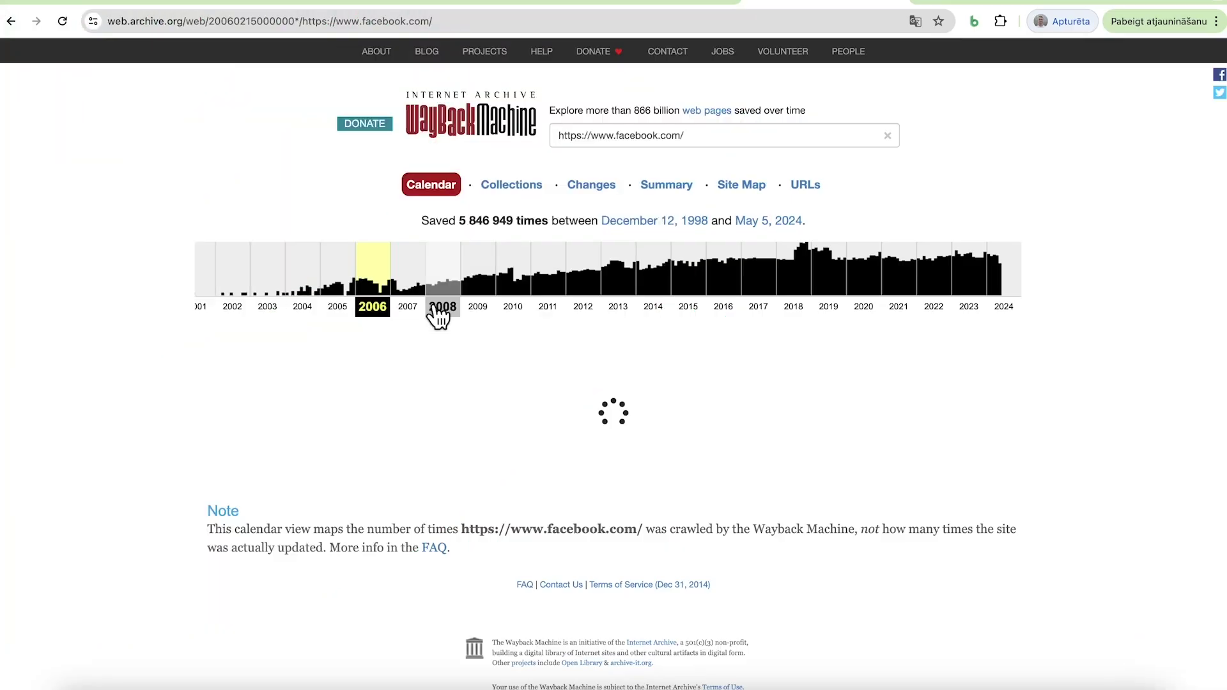
scroll(439, 318, down, 3)
mouse_move(507, 434)
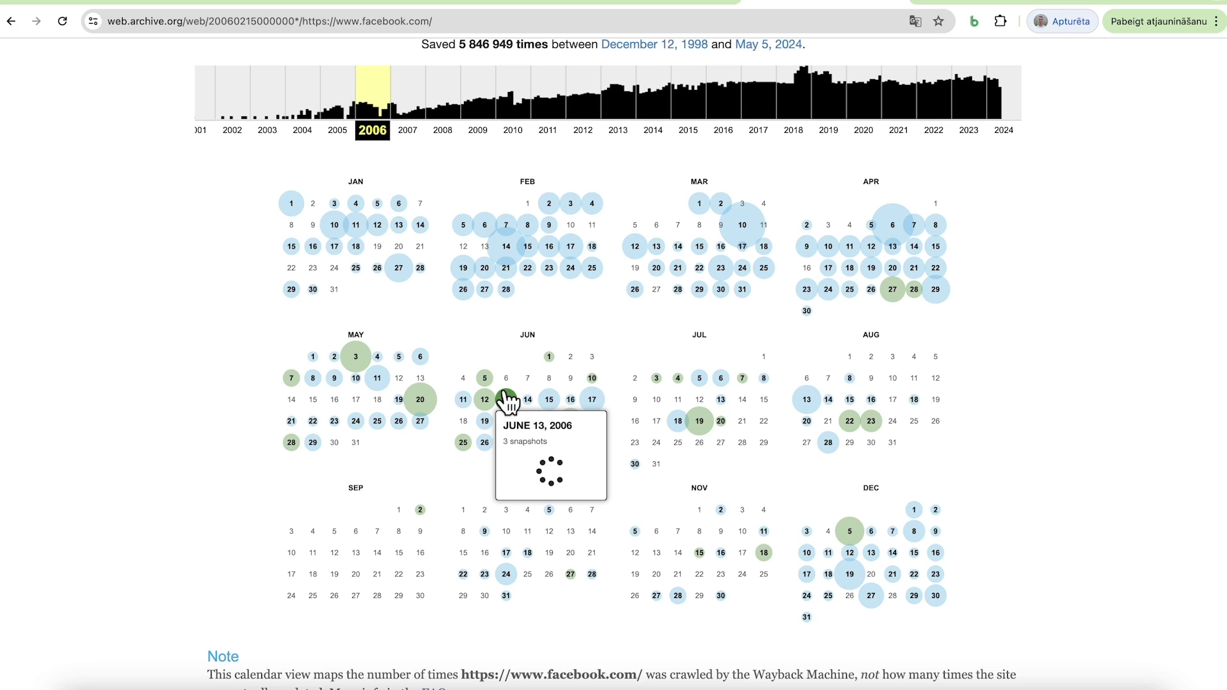
click(506, 402)
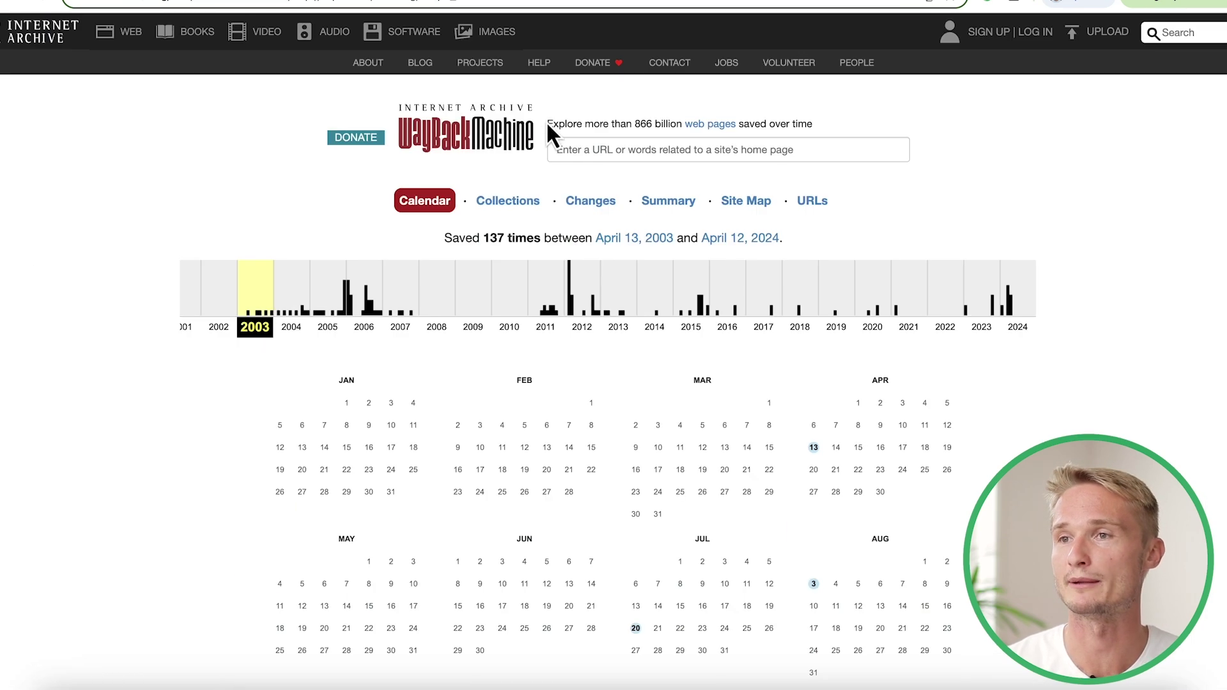
click(581, 151)
text(https://www.amazon.com/Best-Sellers-Books/zgbs/books)
key(Return)
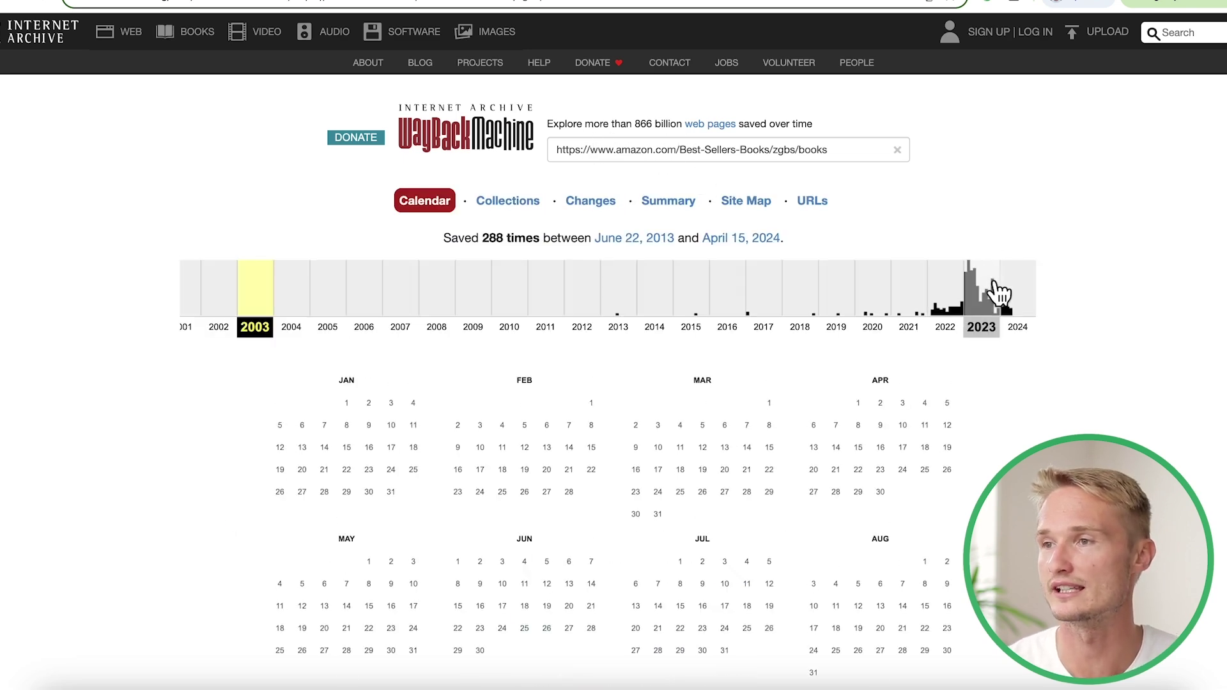
click(999, 287)
scroll(1019, 310, down, 1)
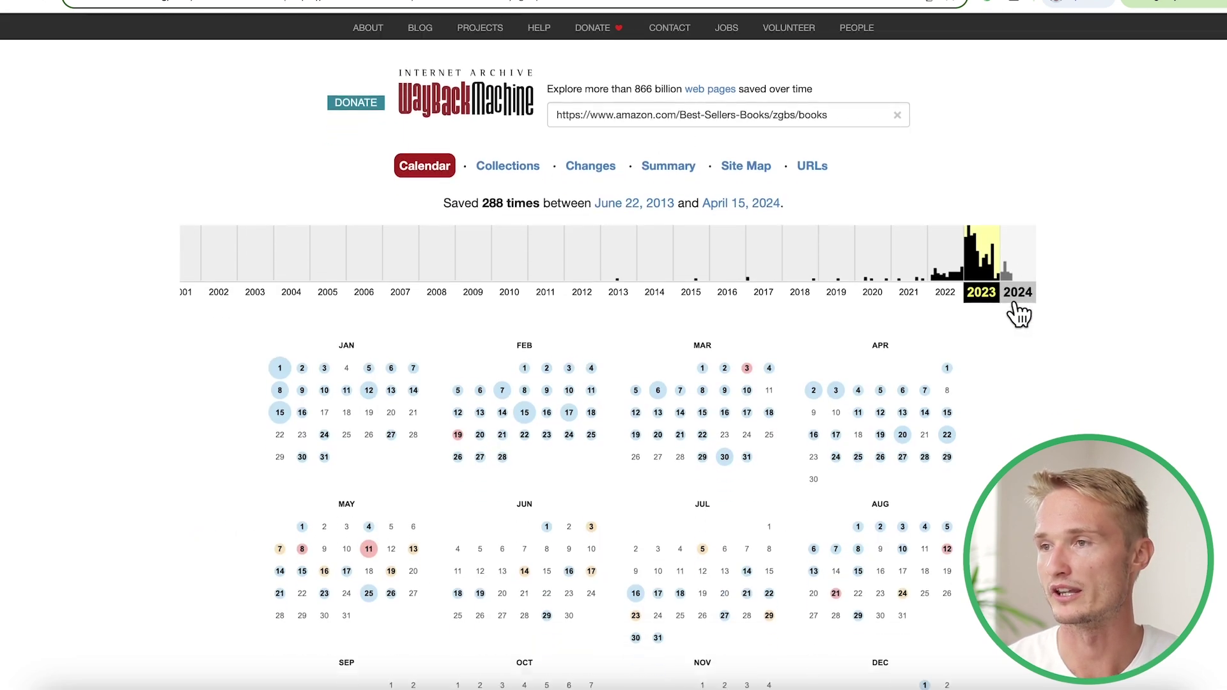
scroll(938, 325, down, 2)
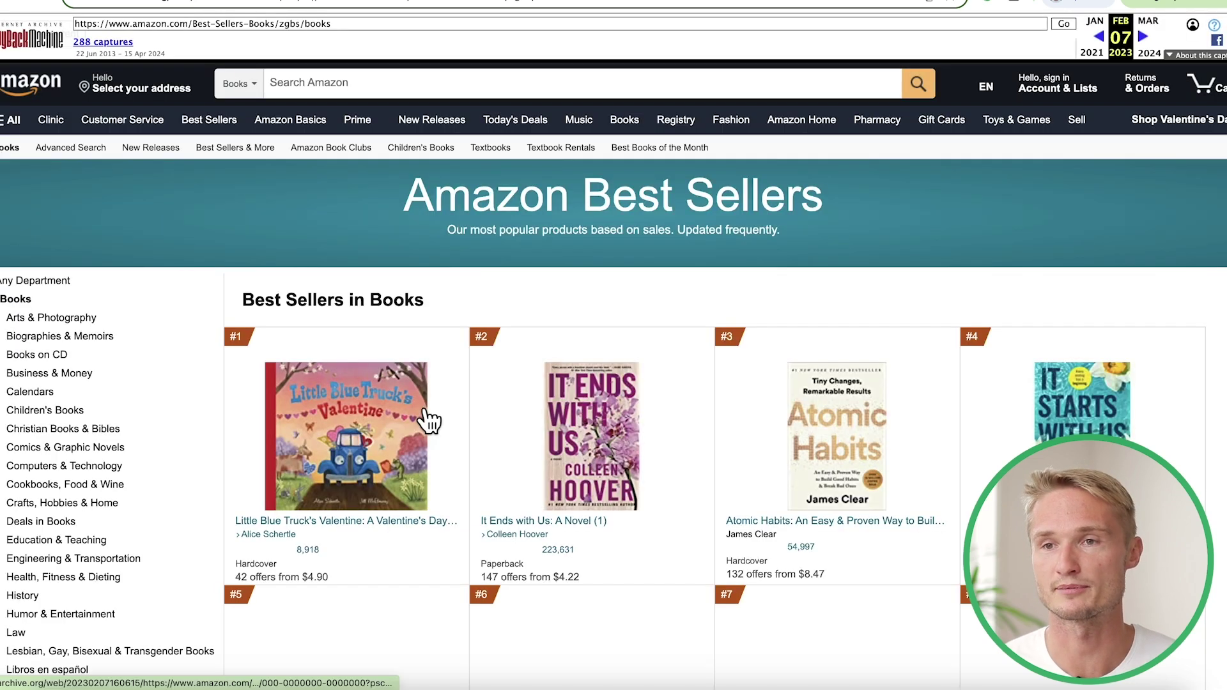
Look through the top-ranked titles on the archived Amazon Best Sellers in Books page from February 7, 2023.
scroll(502, 422, down, 2)
scroll(485, 409, down, 2)
scroll(467, 393, up, 3)
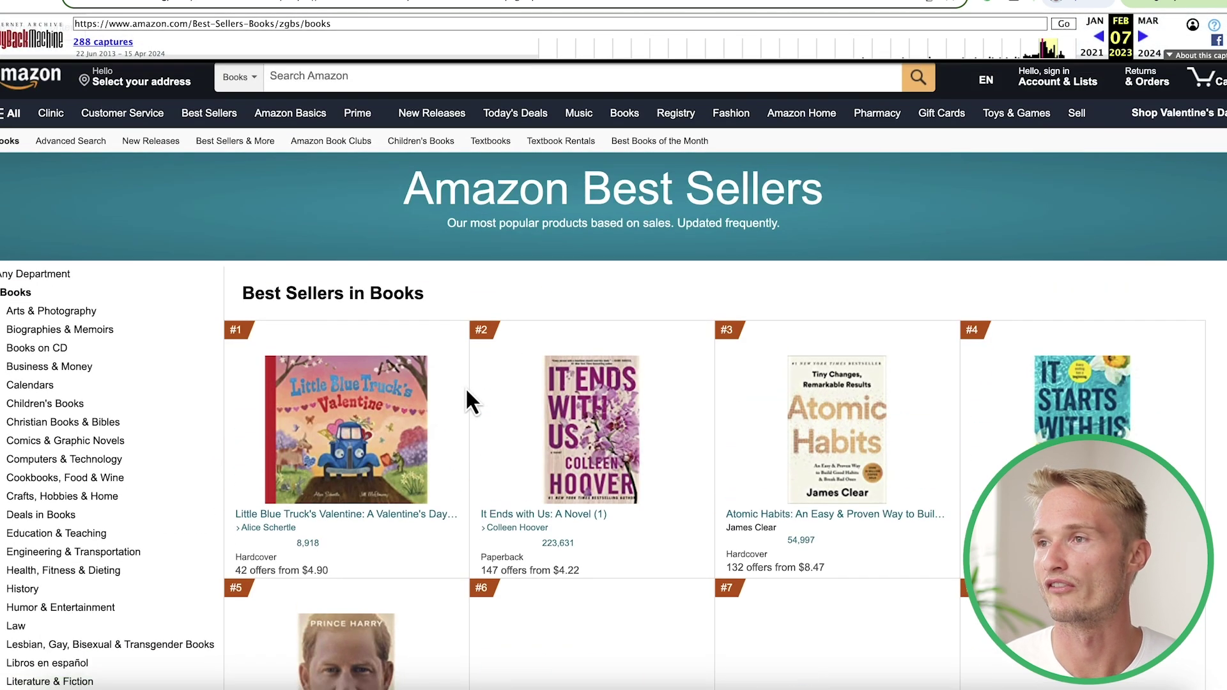
scroll(460, 387, down, 4)
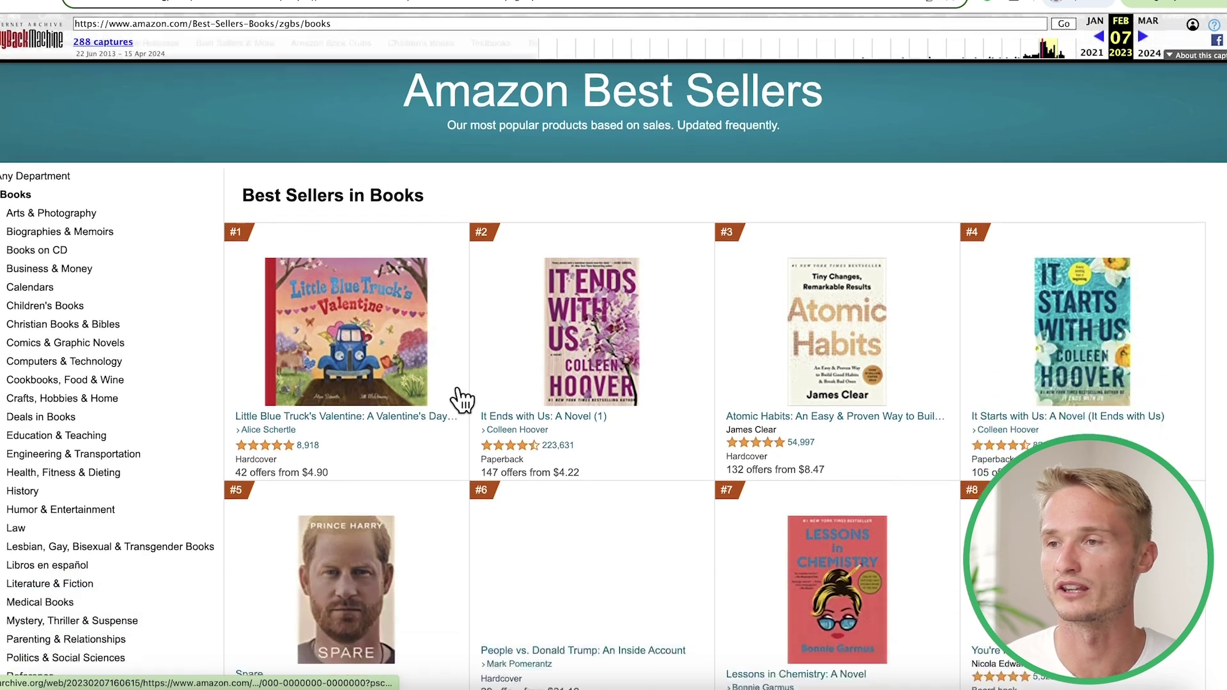
scroll(461, 399, up, 2)
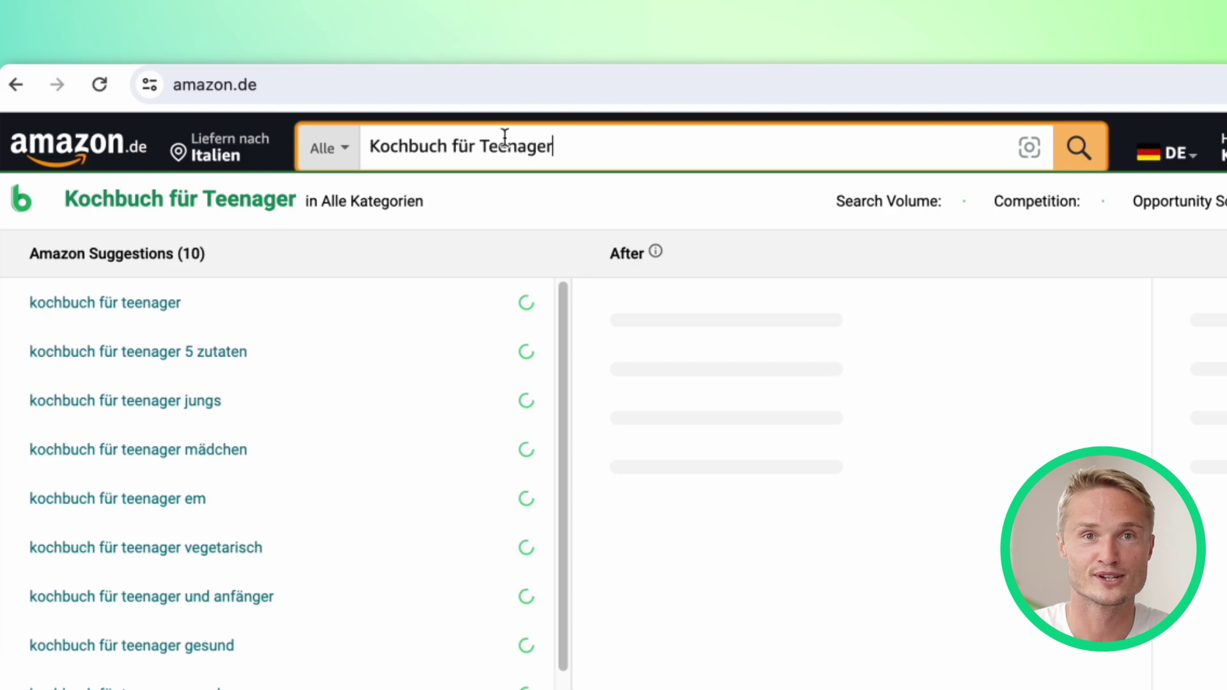
Search Amazon.de for "Kochbuch für Teenager" and review the sales data of the listed cookbooks.
key(Return)
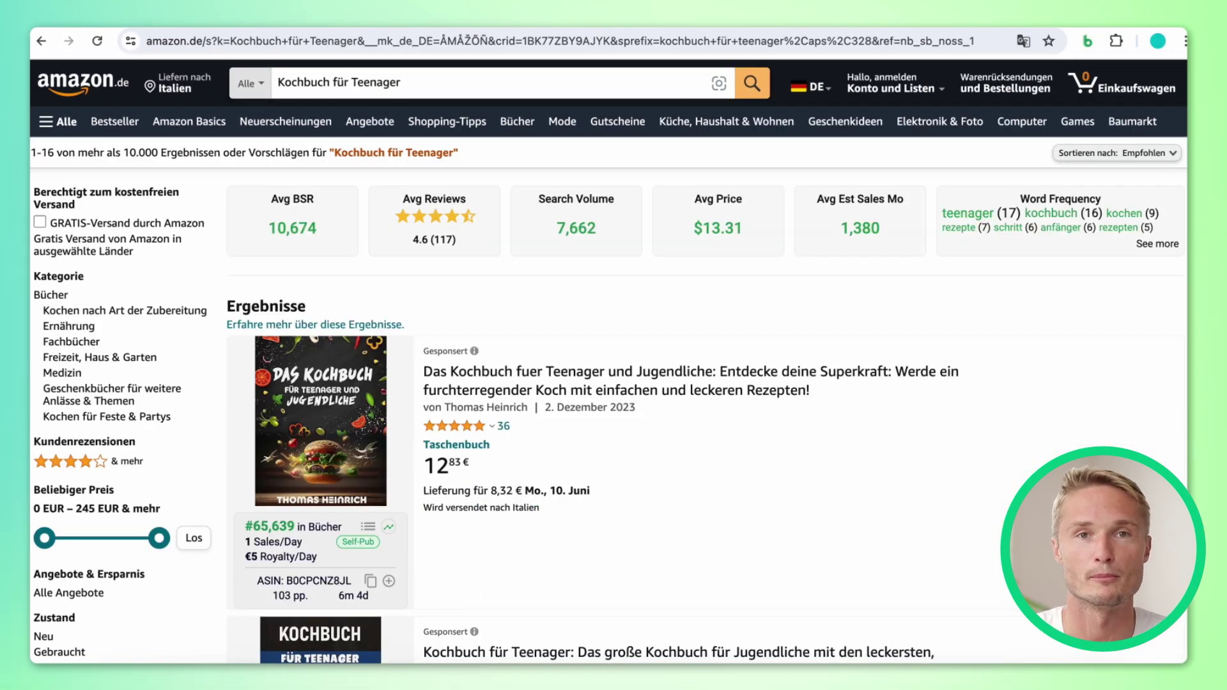
scroll(607, 358, down, 2)
scroll(607, 358, down, 2)
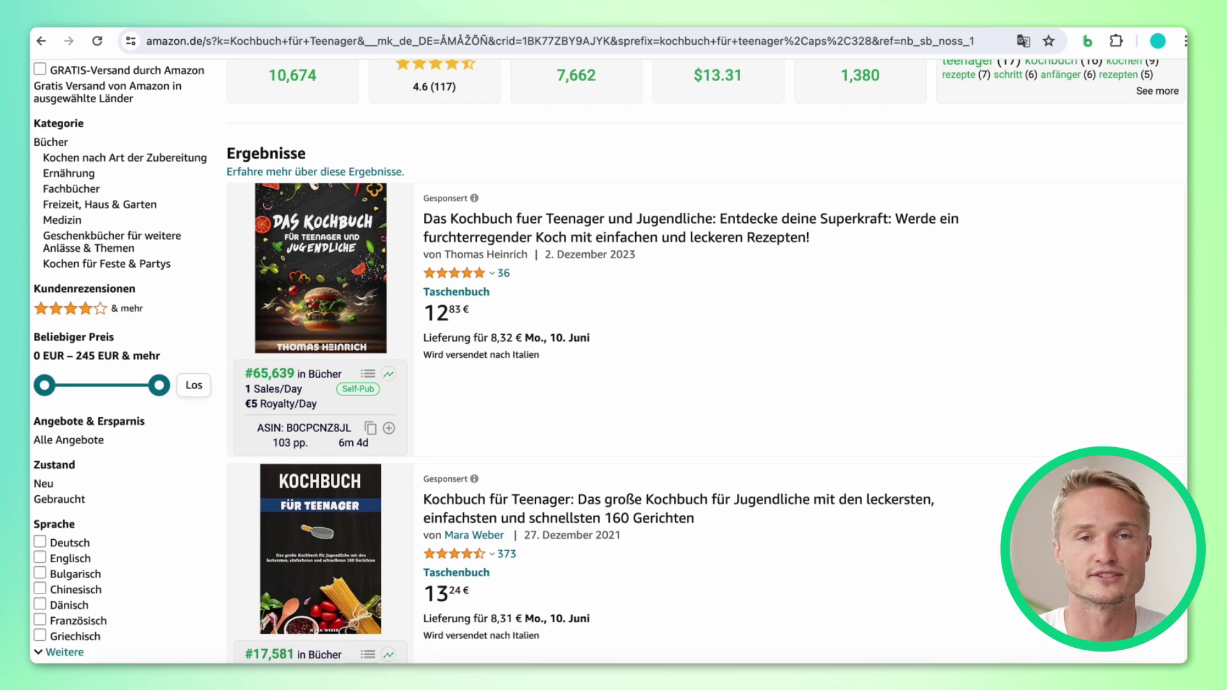
scroll(607, 358, down, 3)
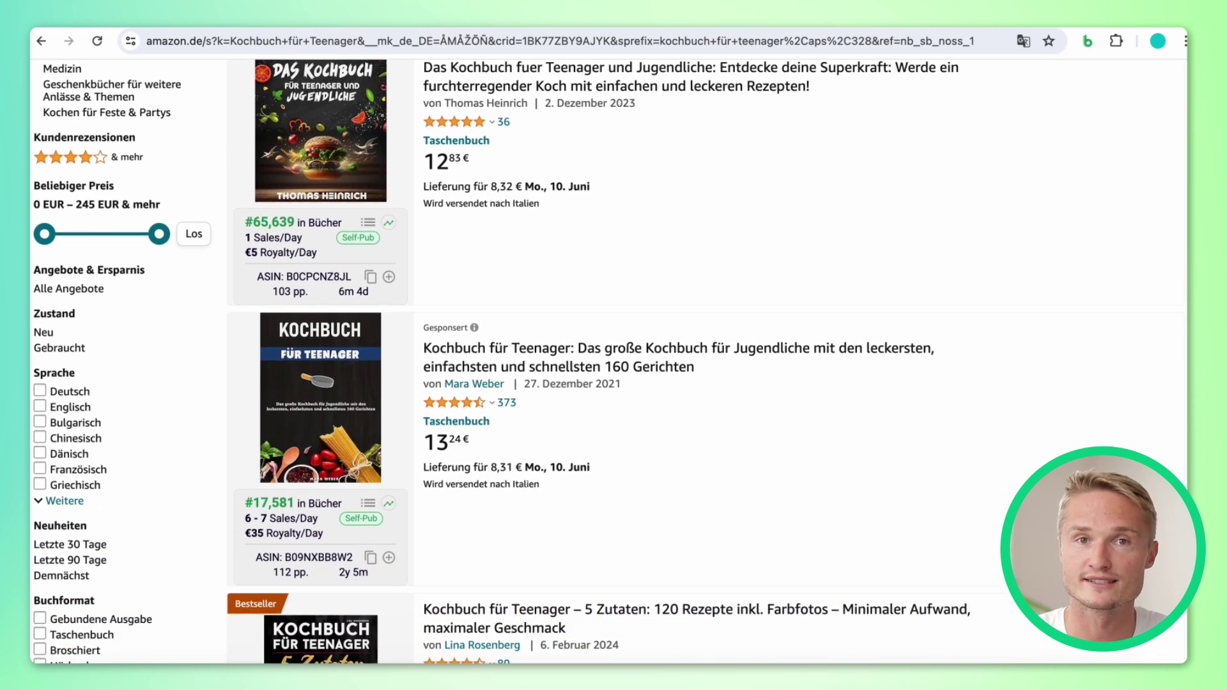
scroll(607, 358, down, 3)
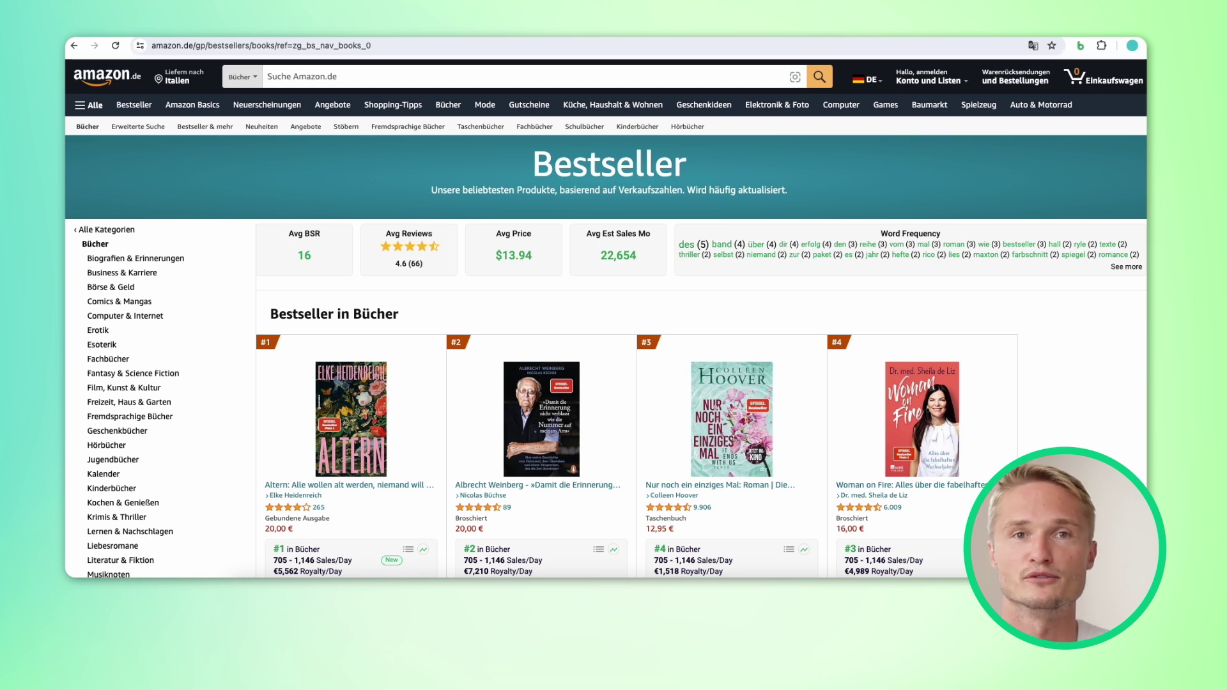
Look through the ranked books on Amazon.de's "Bestseller in Bücher" page.
scroll(606, 347, down, 2)
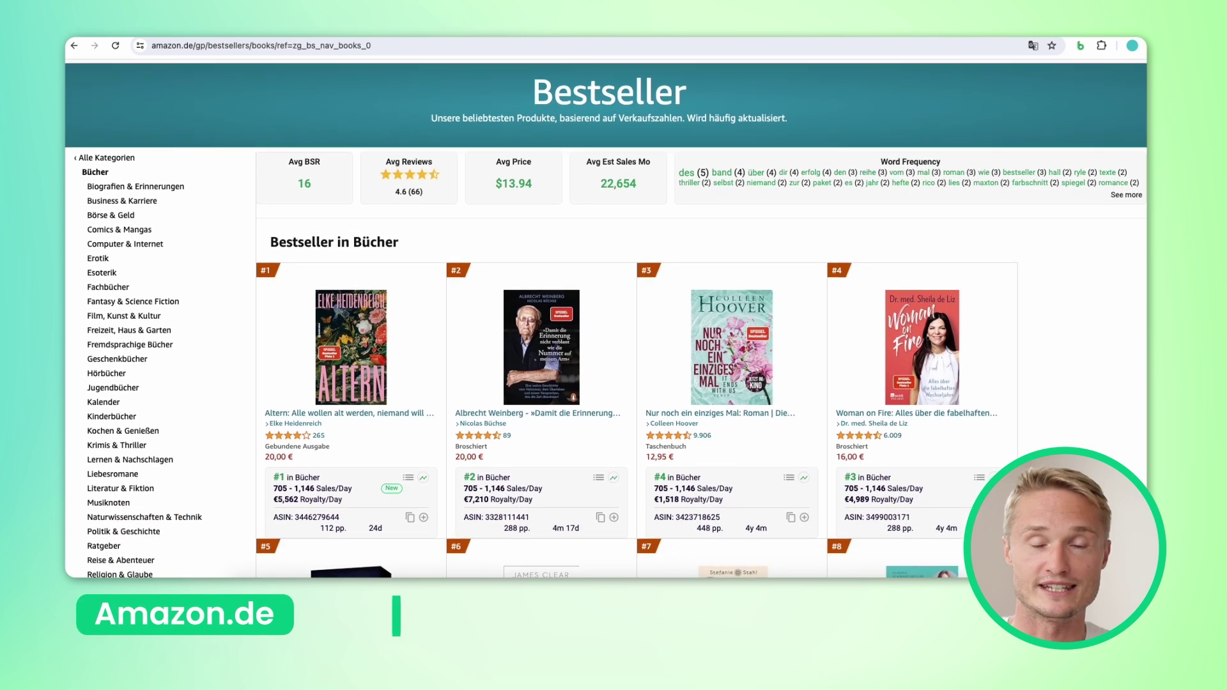
scroll(605, 319, down, 2)
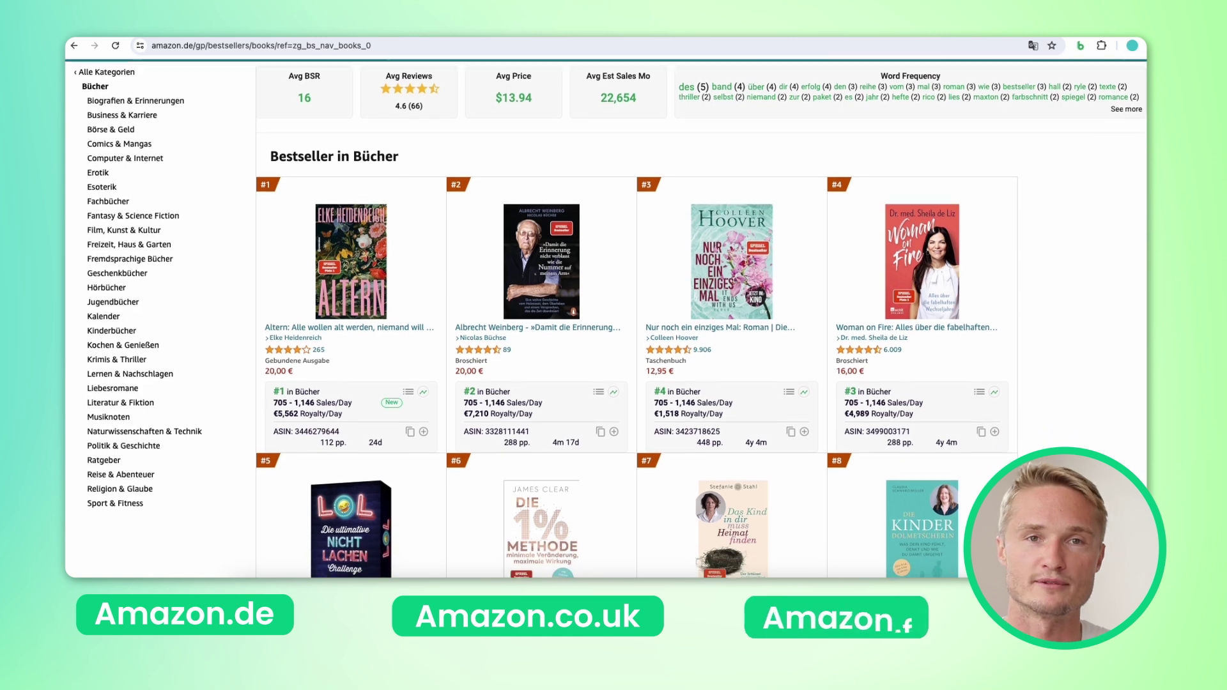
scroll(606, 320, down, 2)
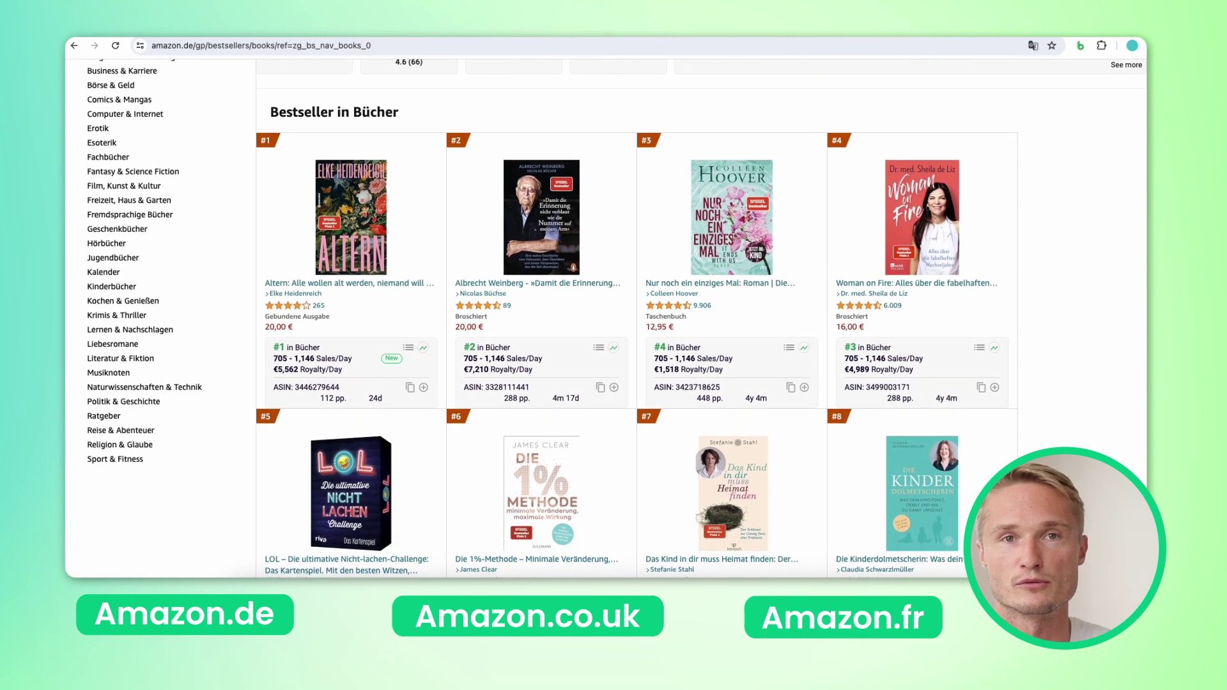
scroll(553, 319, down, 2)
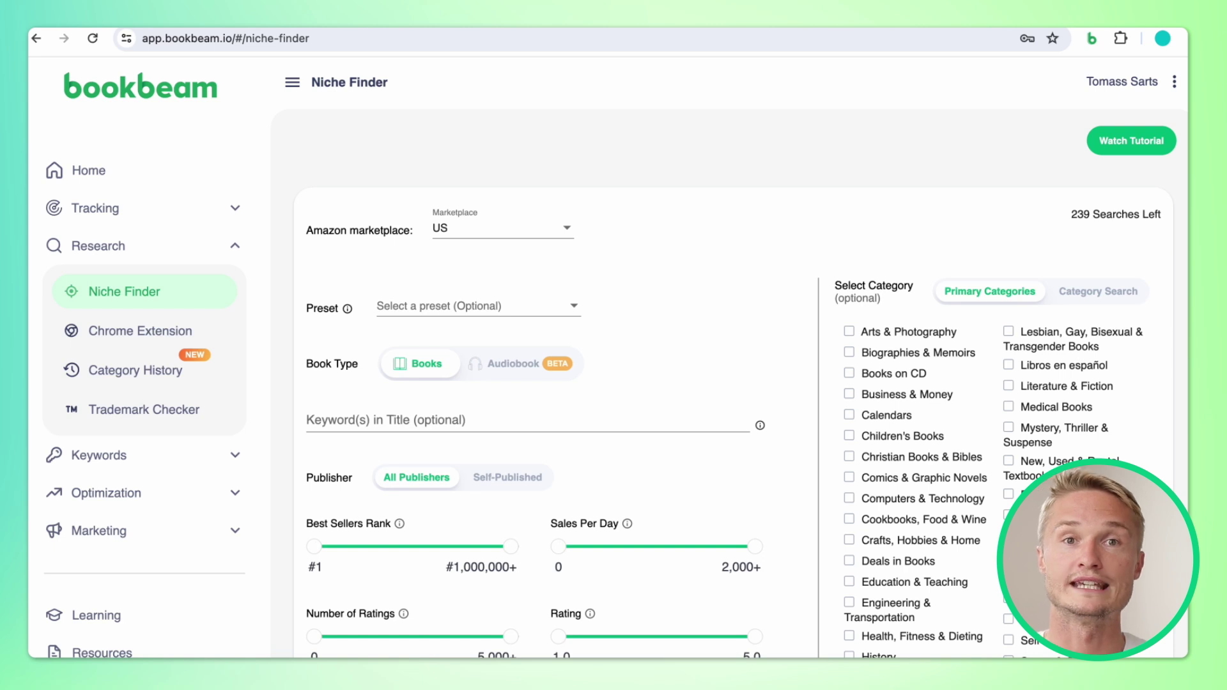
In BookBeam's Niche Finder, find books on the DE marketplace with "Kochbuch für Teenager" in the title and review them.
click(539, 237)
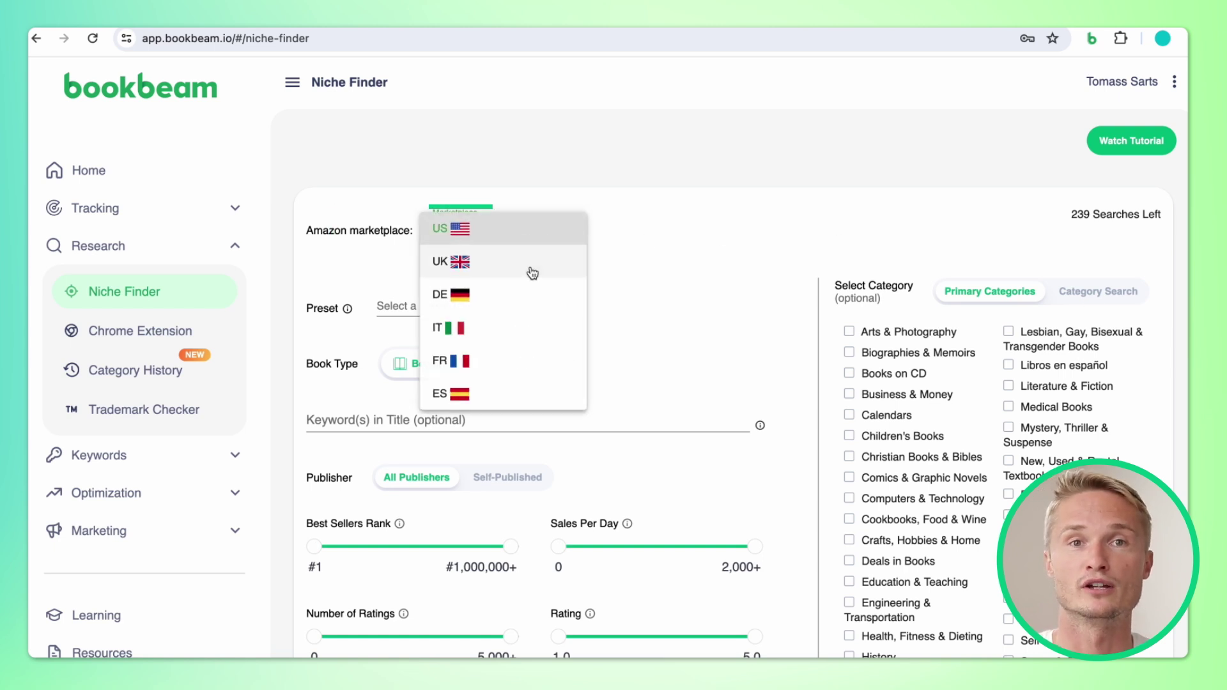
click(531, 292)
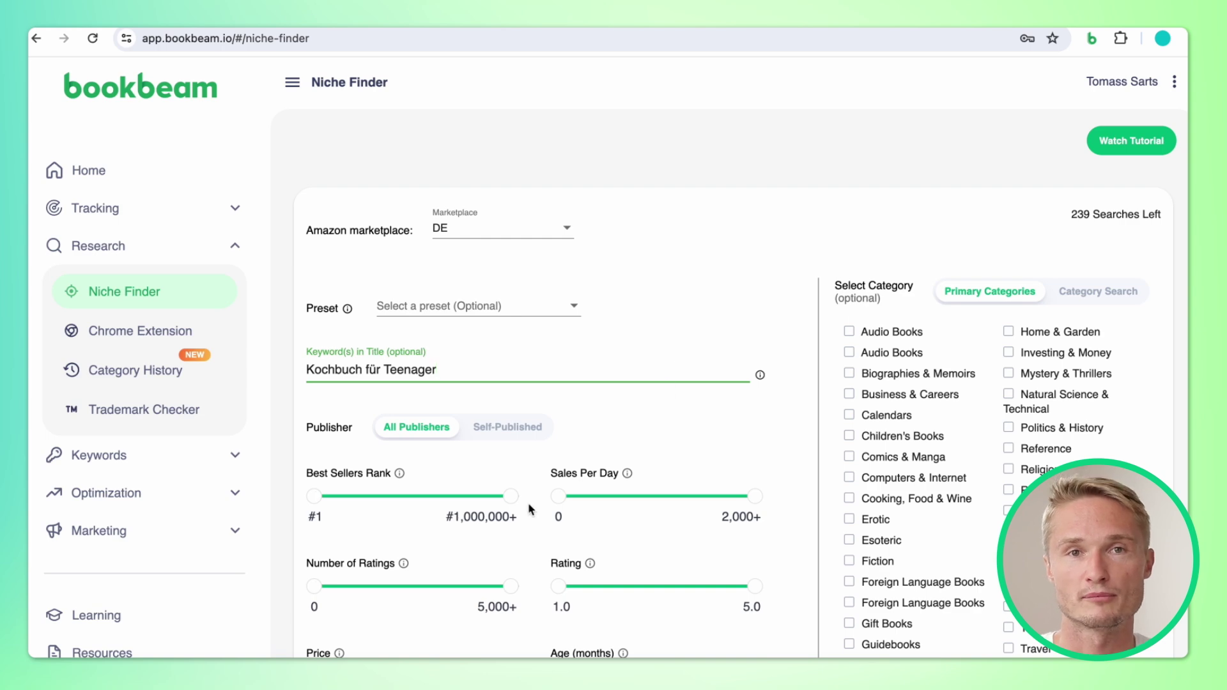
click(414, 498)
click(1112, 343)
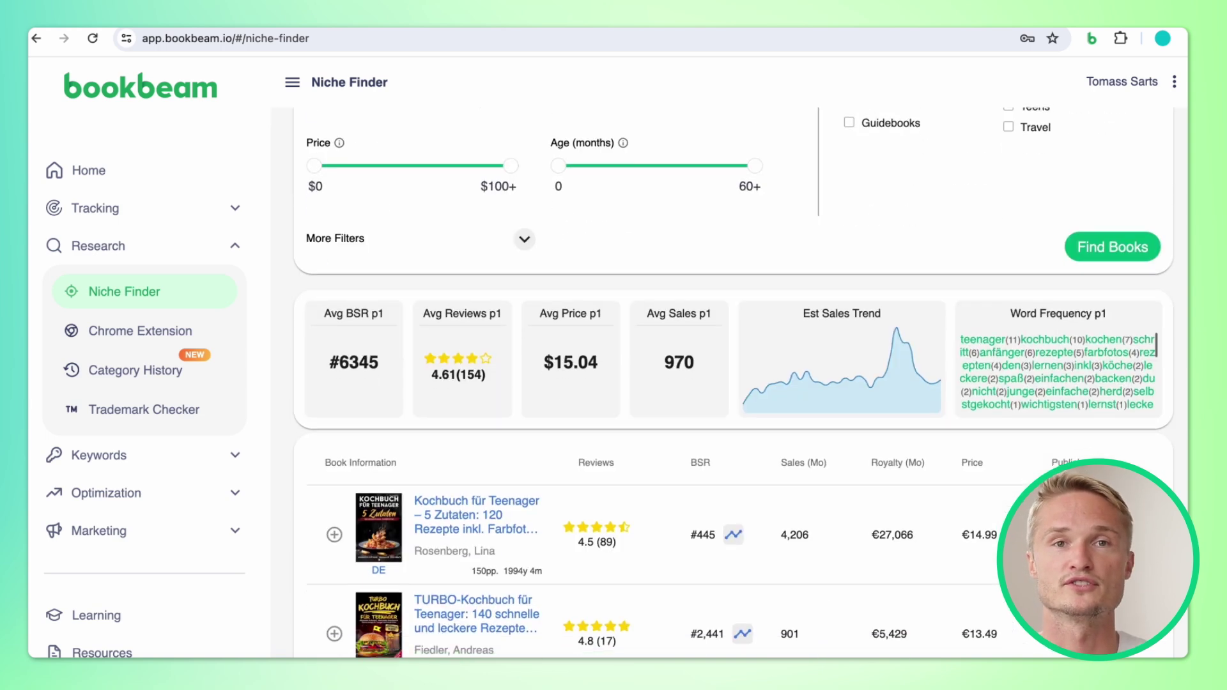
scroll(734, 383, down, 2)
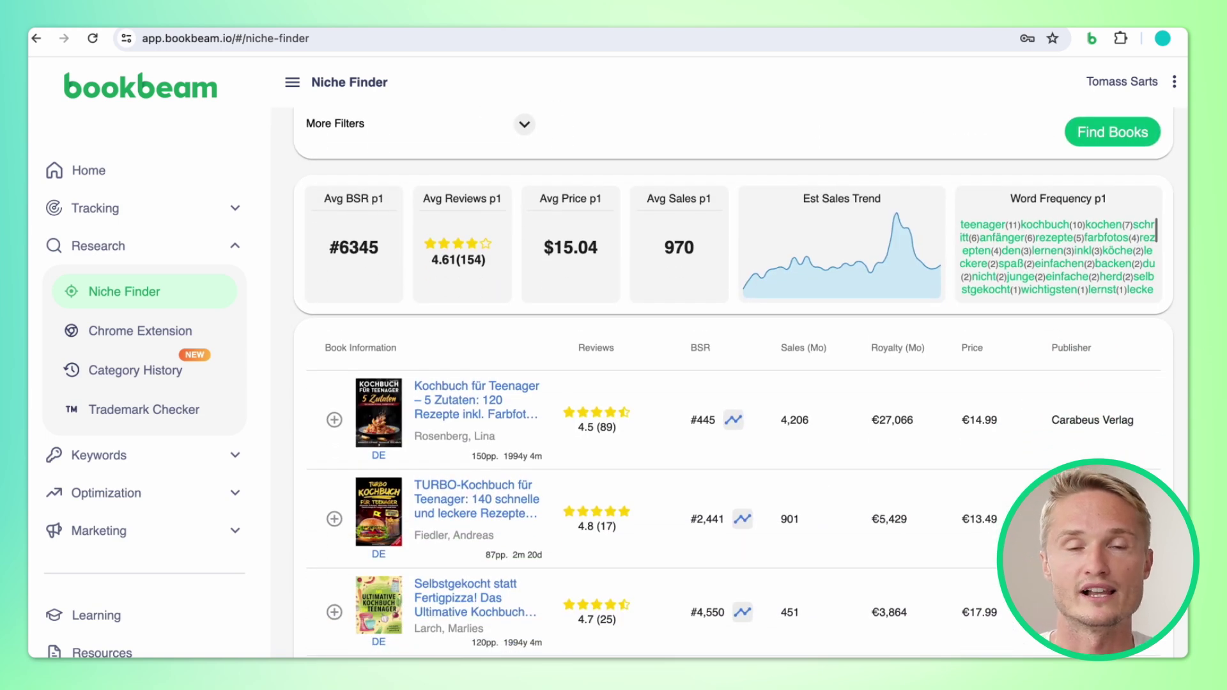